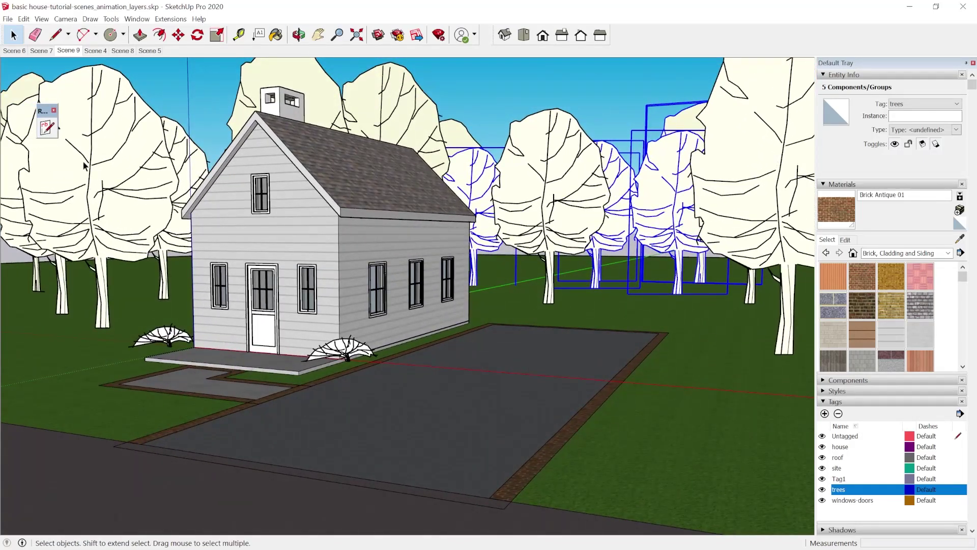
# - Deselect the five copied trees by clicking empty space in the model
pyautogui.click(412, 131)
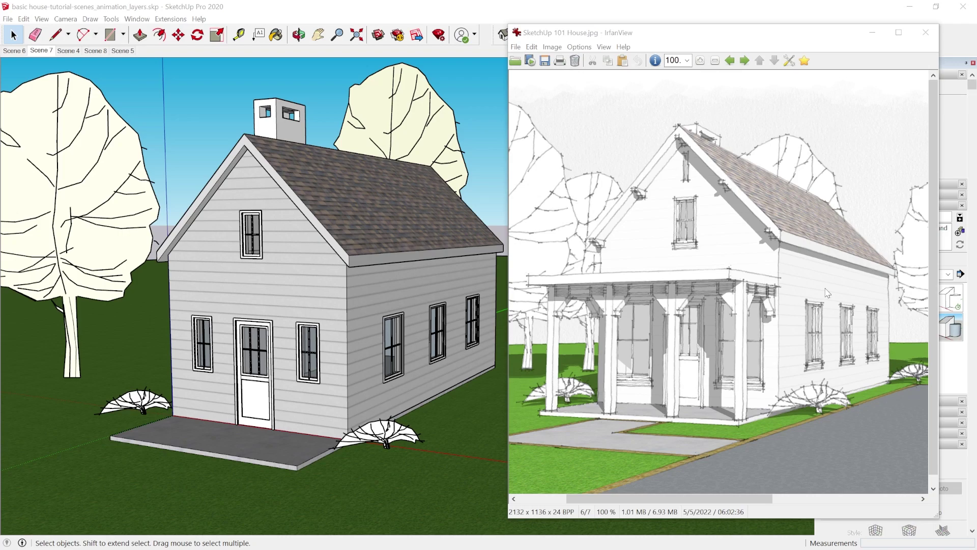
# - Return to the SketchUp model window, leaving the reference photo behind
pyautogui.click(181, 89)
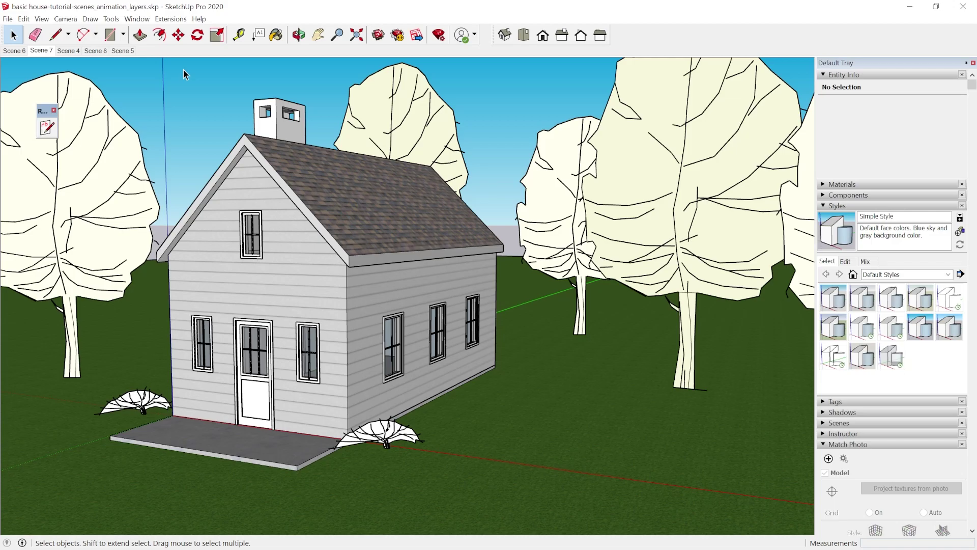
# - Orbit and zoom to an elevated overview of the gabled house and its five trees
pyautogui.moveTo(455, 393); pyautogui.dragTo(378, 308, button='middle')
pyautogui.moveTo(131, 255); pyautogui.dragTo(423, 331, button='middle')
pyautogui.scroll(-5, 230, 366)
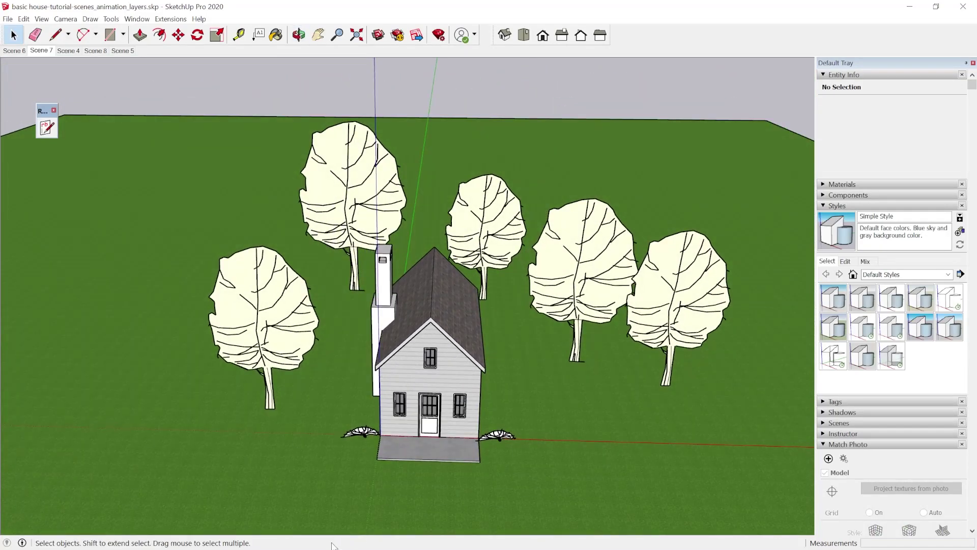
pyautogui.moveTo(452, 492); pyautogui.dragTo(414, 208, button='middle')
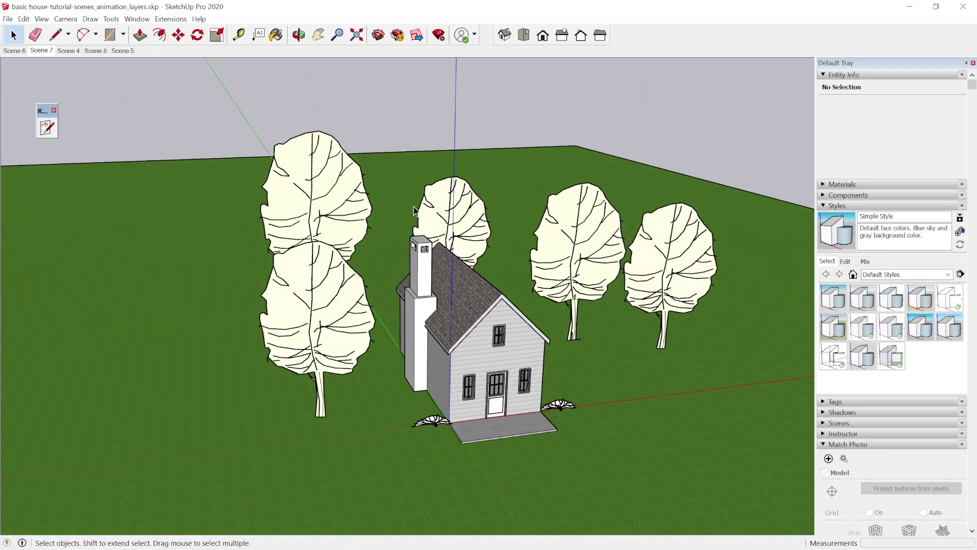
pyautogui.moveTo(588, 441); pyautogui.dragTo(386, 245, button='middle')
pyautogui.scroll(-5, 380, 202)
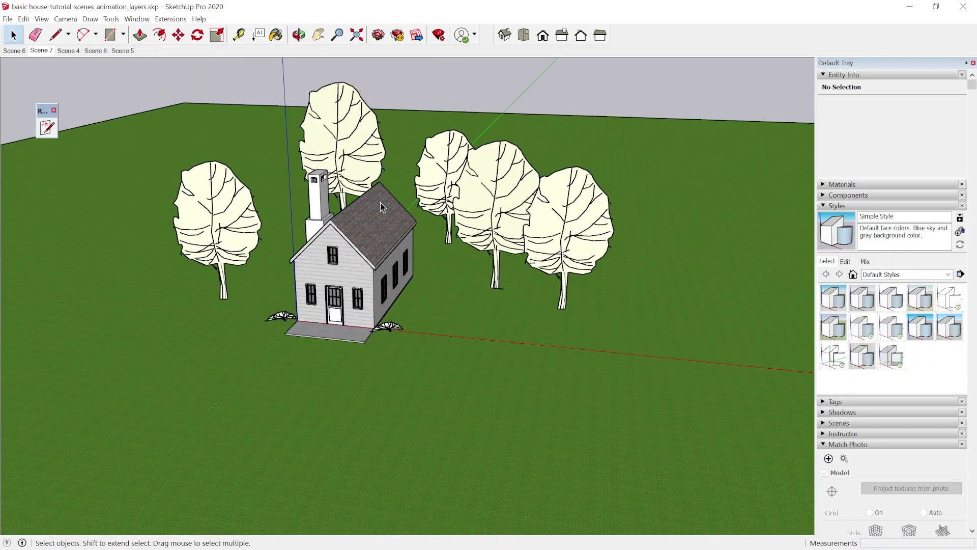
pyautogui.scroll(3, 380, 203)
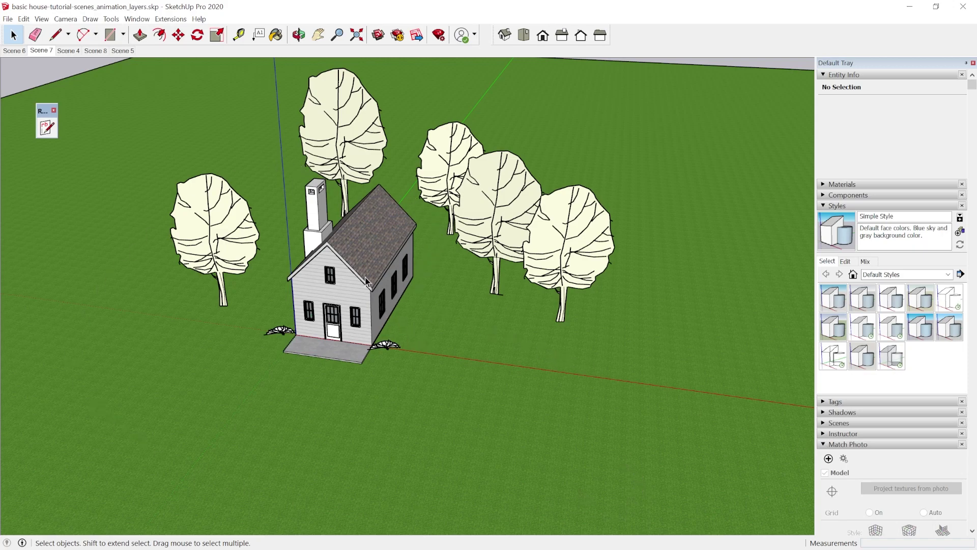
pyautogui.scroll(2, 365, 279)
pyautogui.scroll(-3, 472, 333)
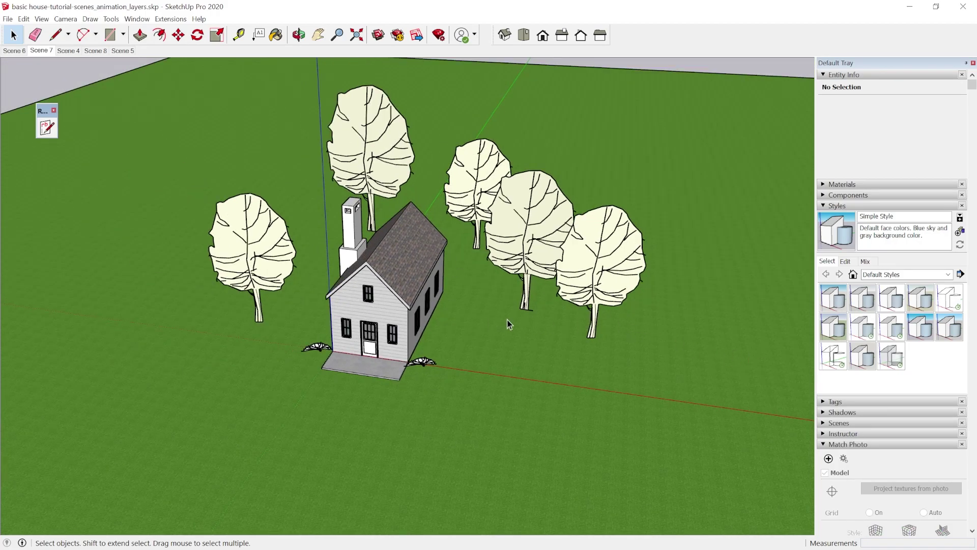
pyautogui.moveTo(507, 320); pyautogui.dragTo(484, 359, button='middle')
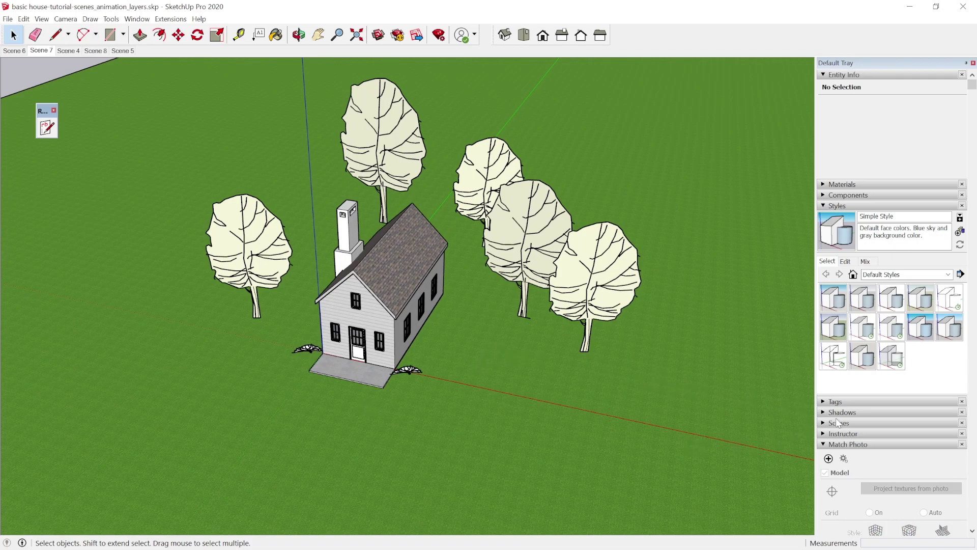
# - Add a tag named 'site' in the Tags panel and assign the ground group to it
pyautogui.click(828, 206)
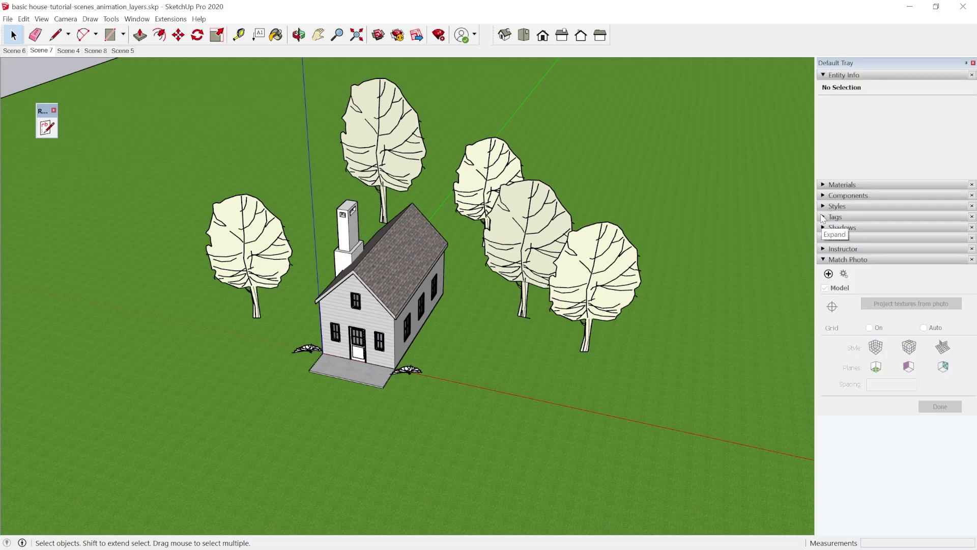
pyautogui.click(822, 217)
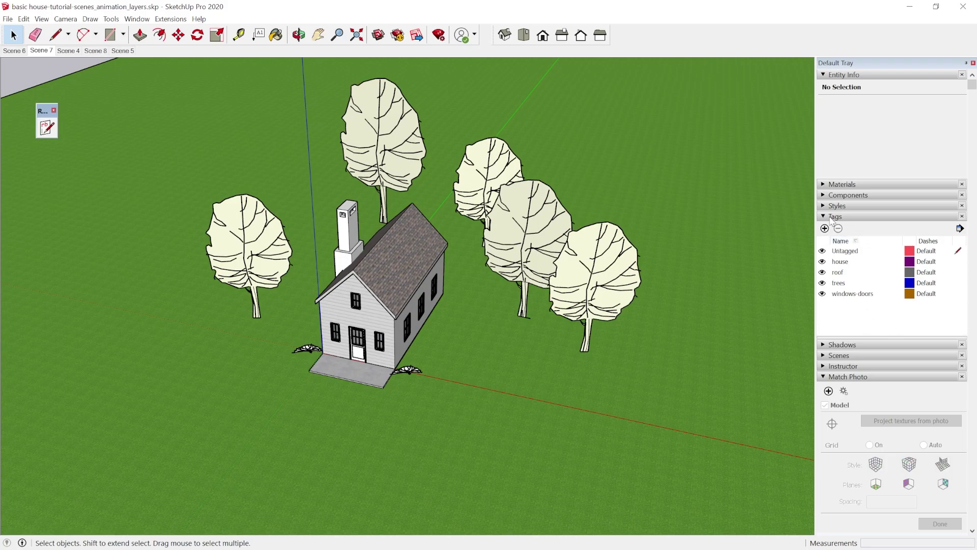
pyautogui.click(825, 228)
pyautogui.write('site')
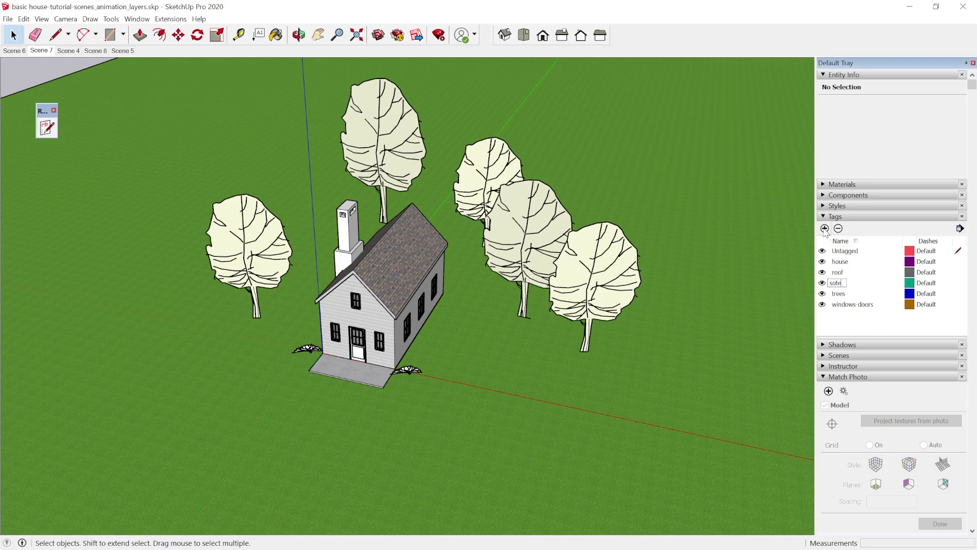
pyautogui.click(624, 447)
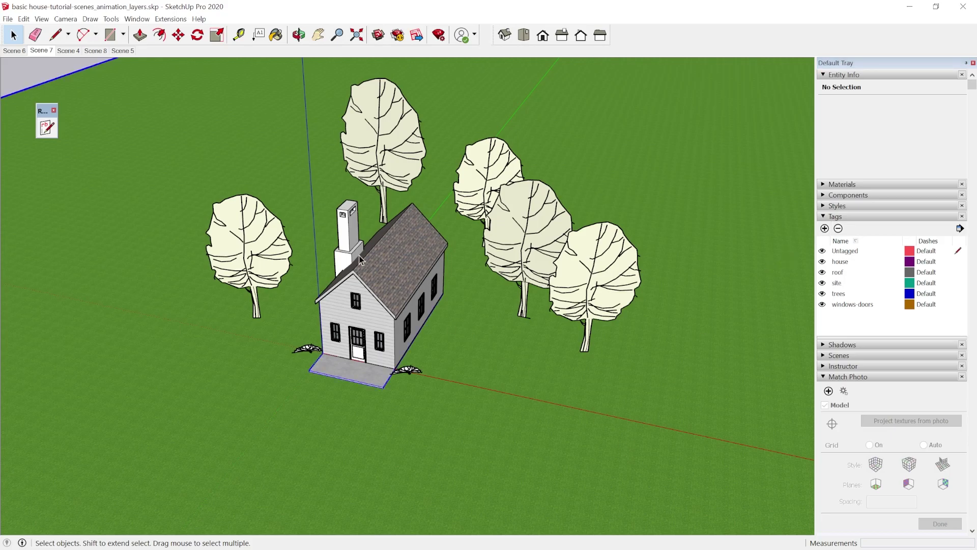
pyautogui.scroll(-5, 359, 255)
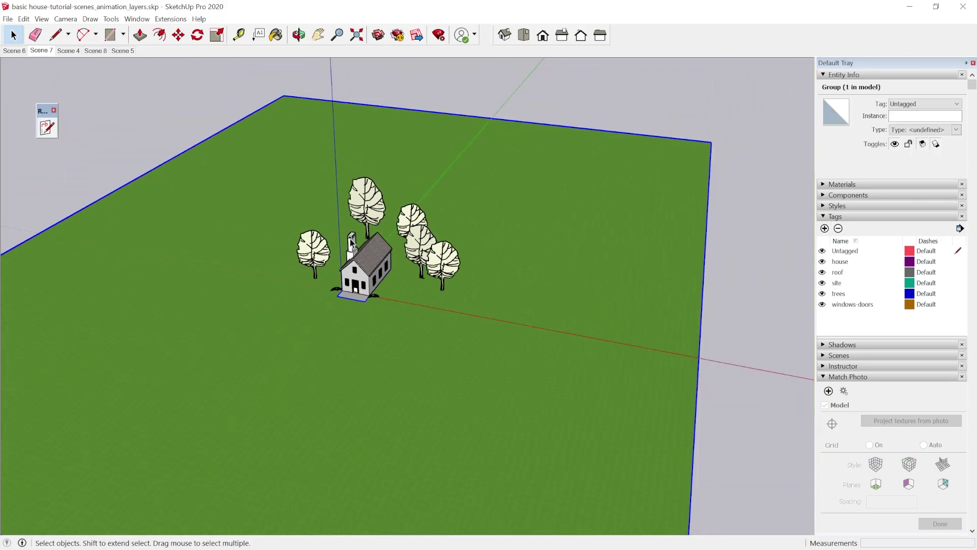
pyautogui.click(913, 103)
pyautogui.click(922, 135)
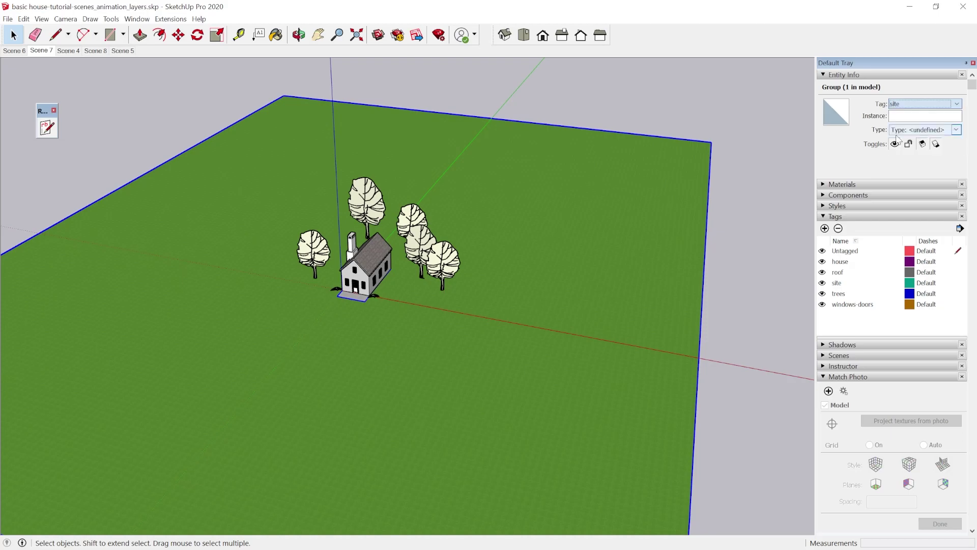
pyautogui.scroll(5, 313, 371)
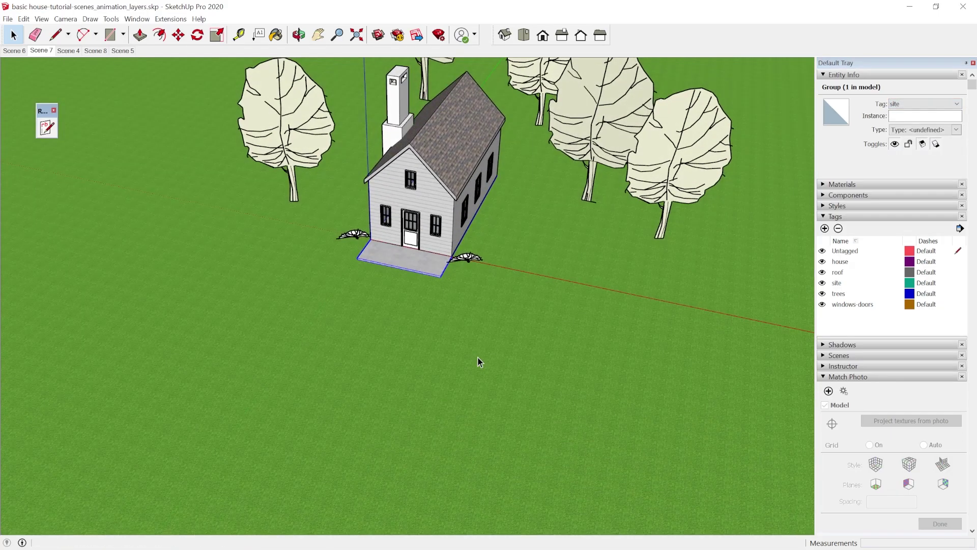
# - Draw two ground lines from the house's front and rear corners, closing an outline on the lawn
pyautogui.press('l')
pyautogui.scroll(3, 493, 322)
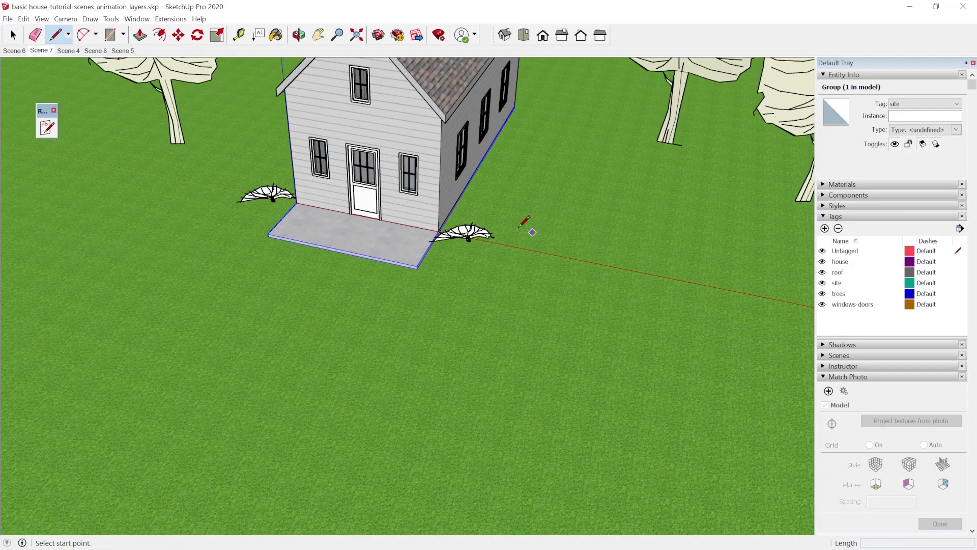
pyautogui.scroll(2, 530, 229)
pyautogui.scroll(3, 355, 322)
pyautogui.scroll(-5, 388, 414)
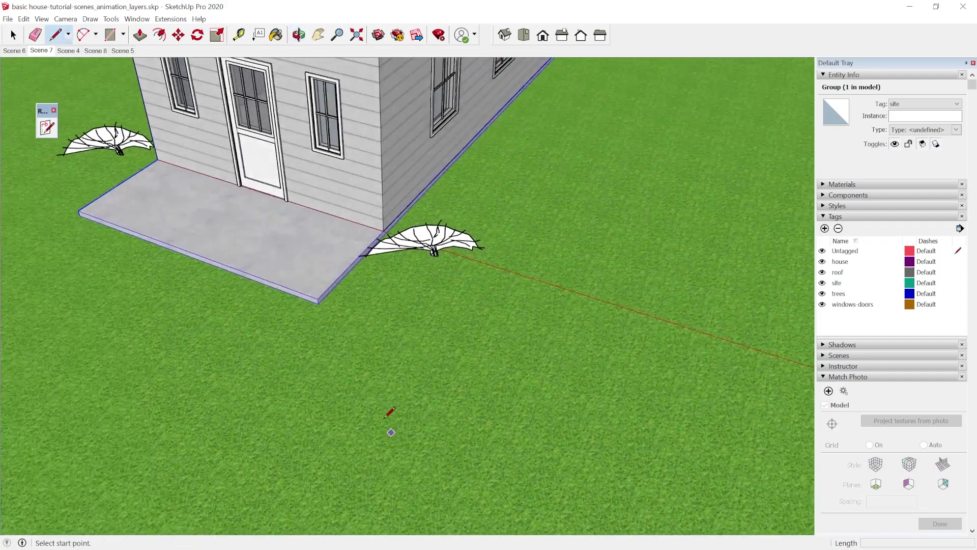
pyautogui.scroll(3, 319, 319)
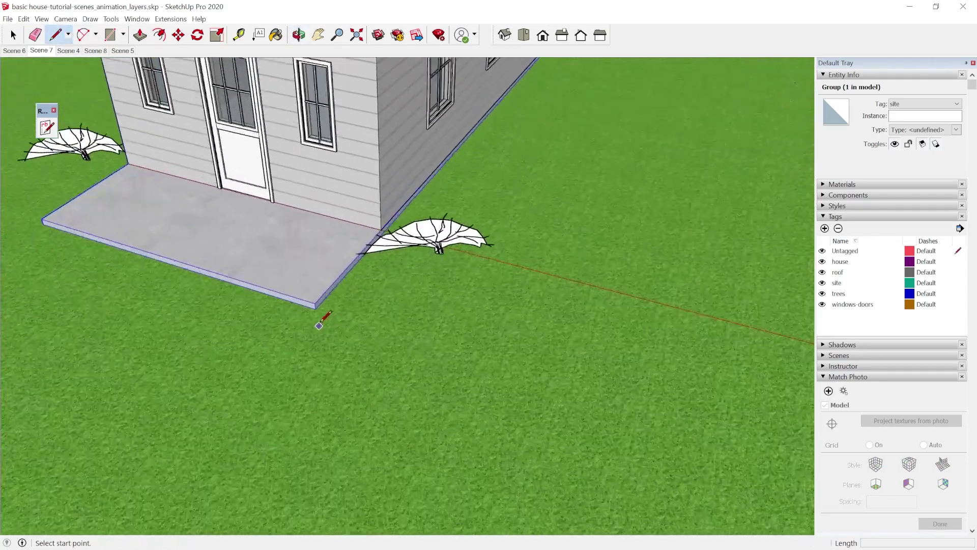
pyautogui.click(315, 307)
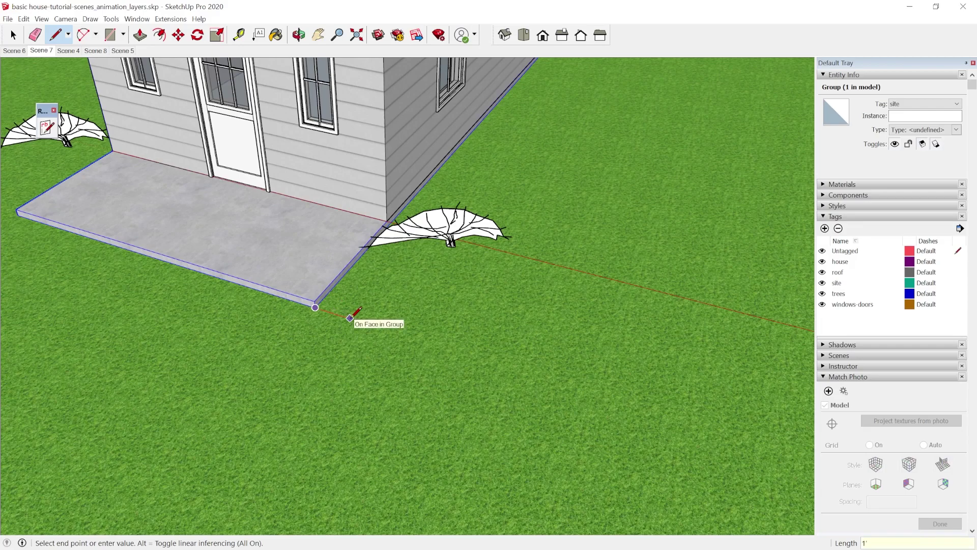
pyautogui.scroll(-5, 430, 273)
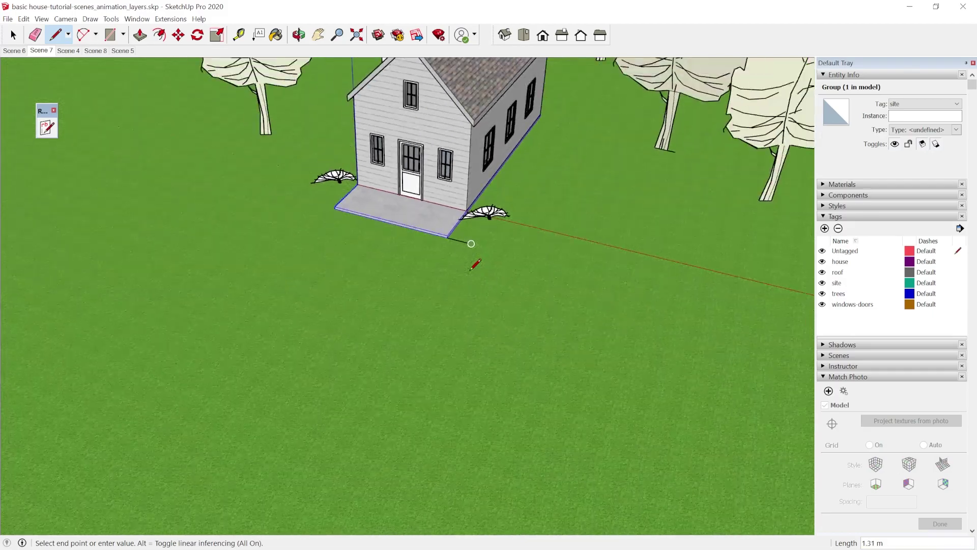
pyautogui.click(568, 102)
pyautogui.press('Escape')
pyautogui.scroll(6, 578, 102)
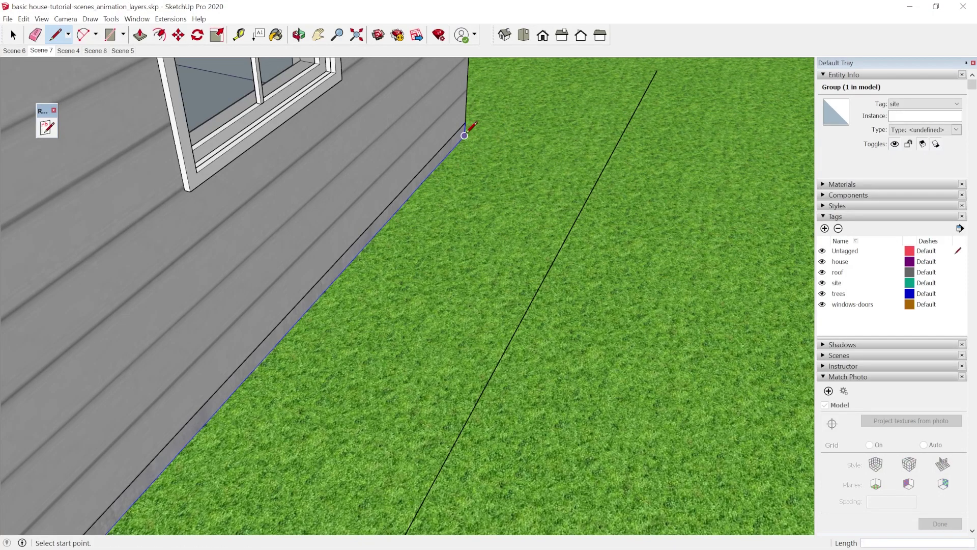
pyautogui.click(464, 136)
pyautogui.scroll(-8, 425, 201)
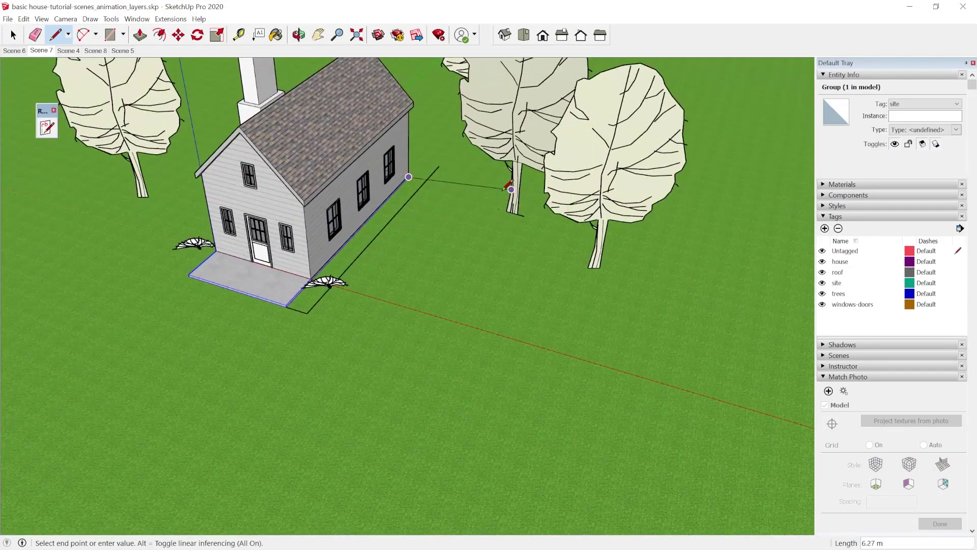
pyautogui.click(434, 183)
pyautogui.scroll(5, 428, 183)
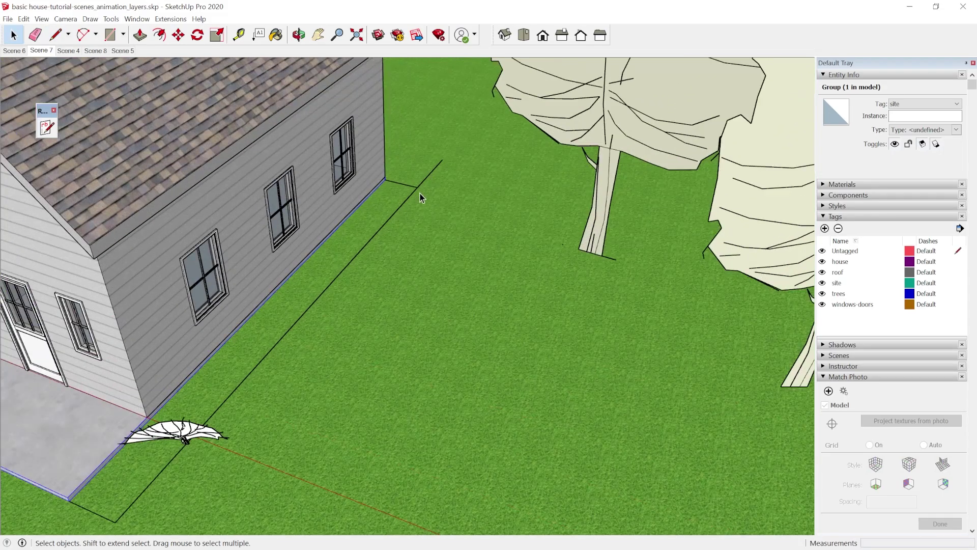
# - Draw a 20' line and a 60' segment across the lawn, cancelling the unfinished line
pyautogui.click(417, 188)
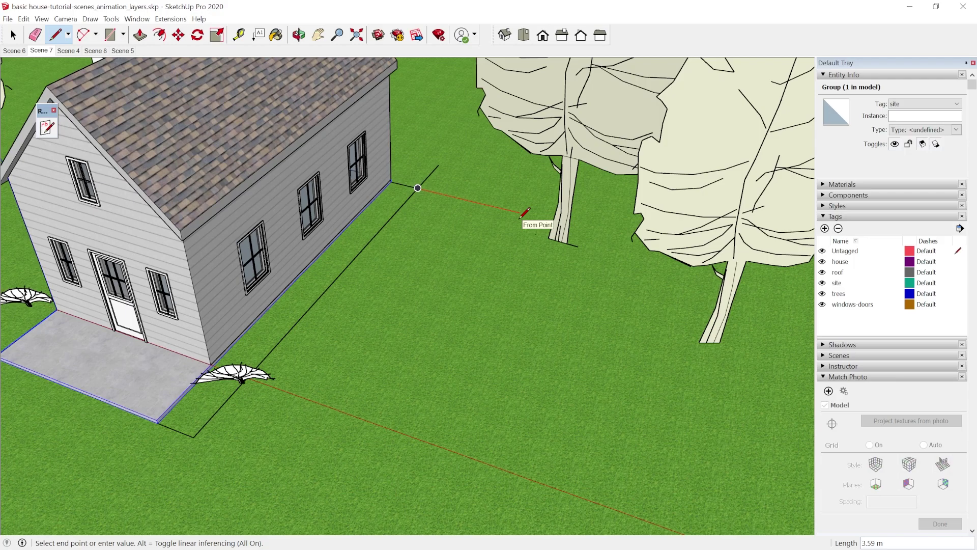
pyautogui.write("20'")
pyautogui.press('Return')
pyautogui.scroll(-5, 585, 234)
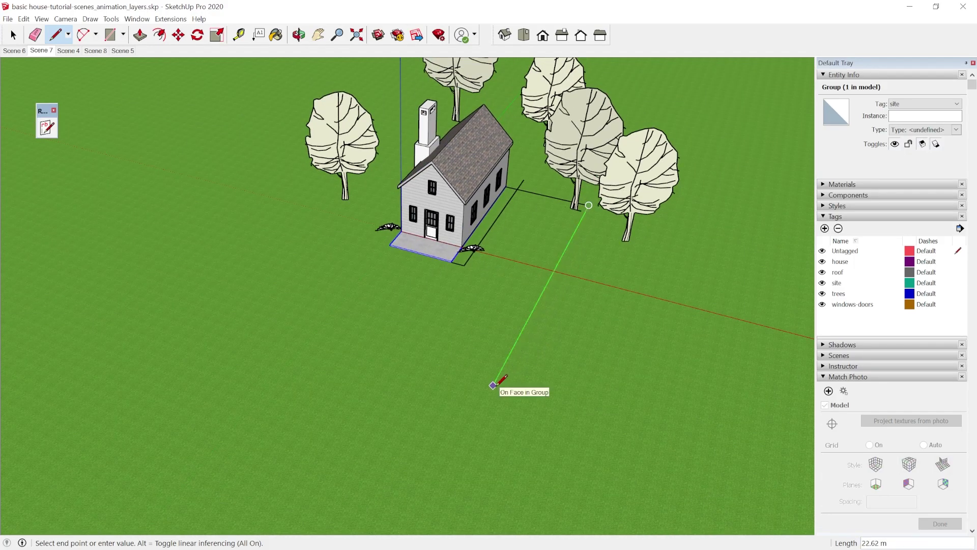
pyautogui.press('Return')
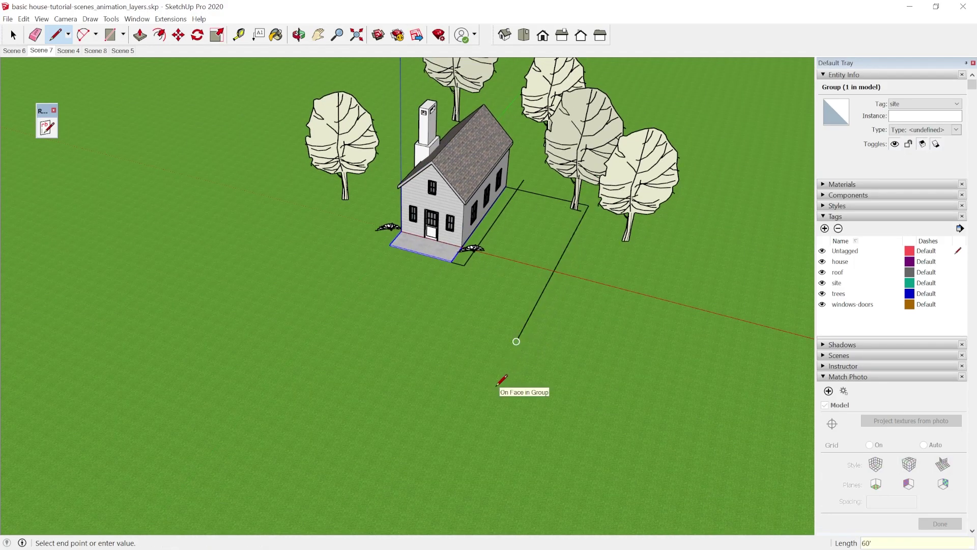
pyautogui.scroll(-3, 275, 301)
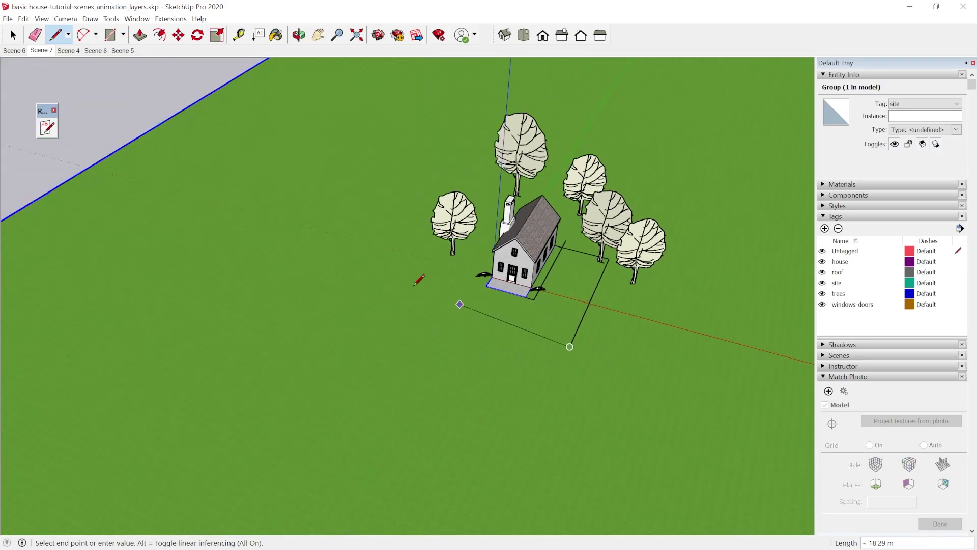
pyautogui.press('Escape')
pyautogui.hotkey('shift', 'z')
pyautogui.press('space')
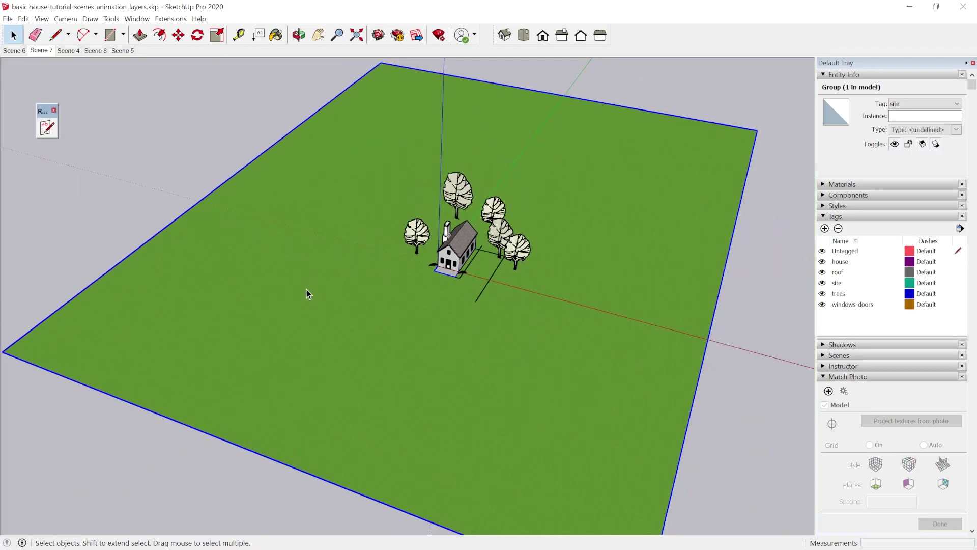
pyautogui.scroll(2, 413, 288)
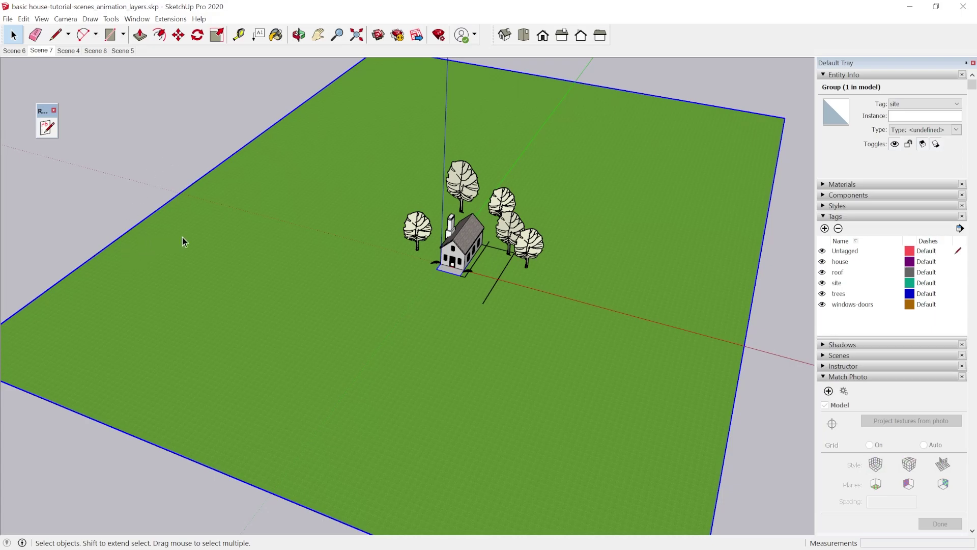
# - Enter the ground group for editing and select its ground face
pyautogui.doubleClick(431, 347)
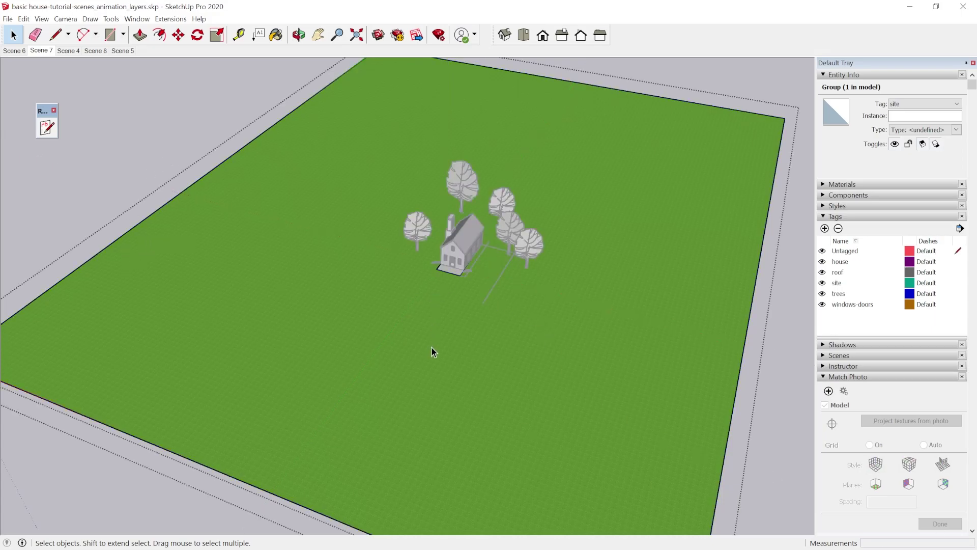
pyautogui.press('l')
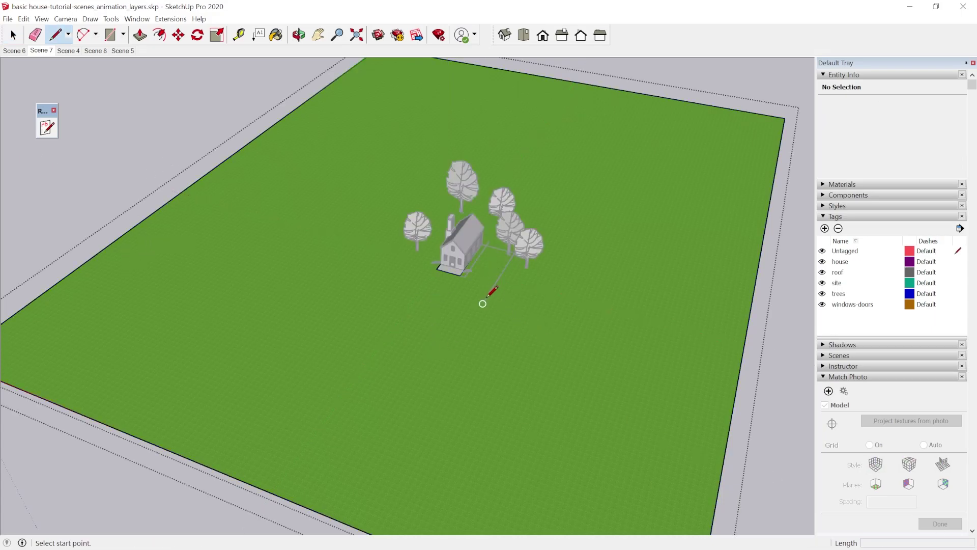
pyautogui.press('space')
pyautogui.click(493, 349)
# - Draw lines from the front line's end to the lot's right and left edges, splitting the ground
pyautogui.press('l')
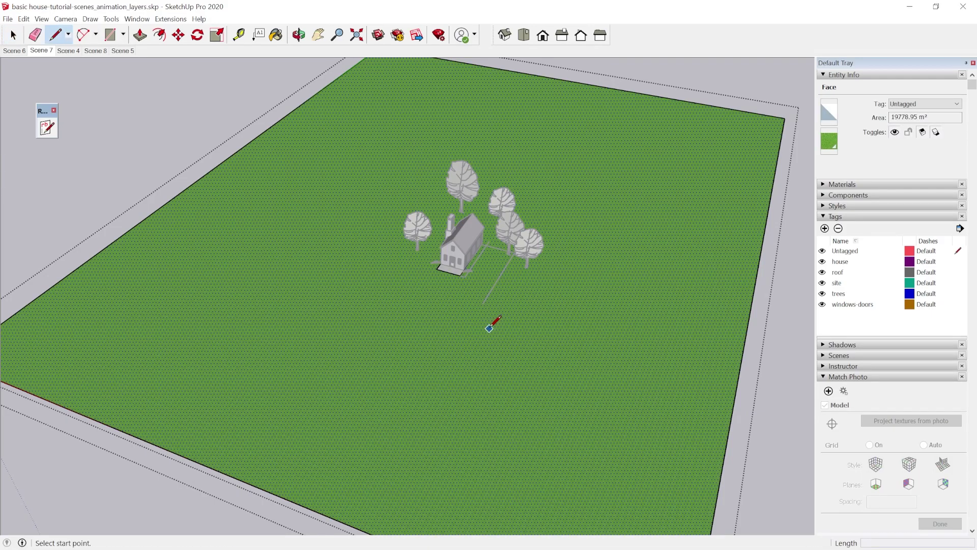
pyautogui.click(483, 303)
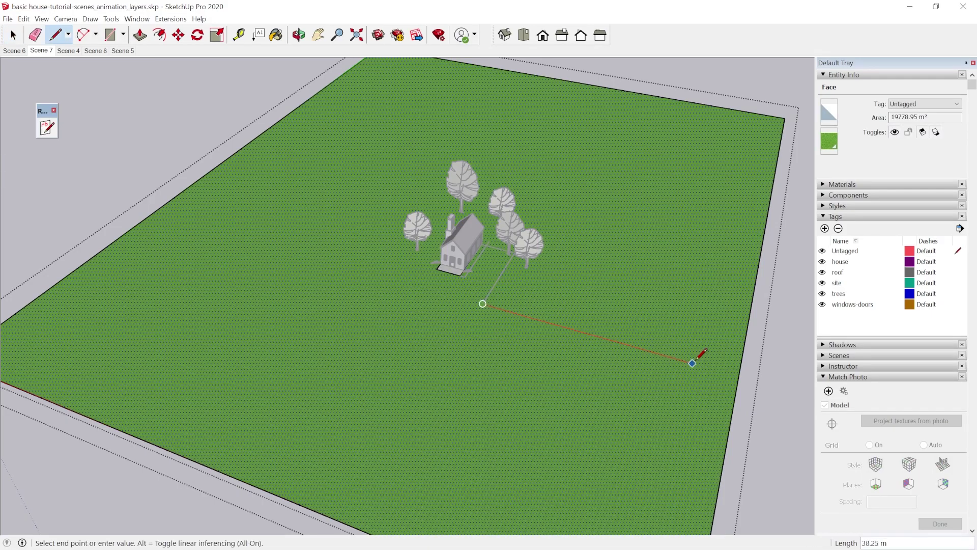
pyautogui.click(738, 376)
pyautogui.click(483, 303)
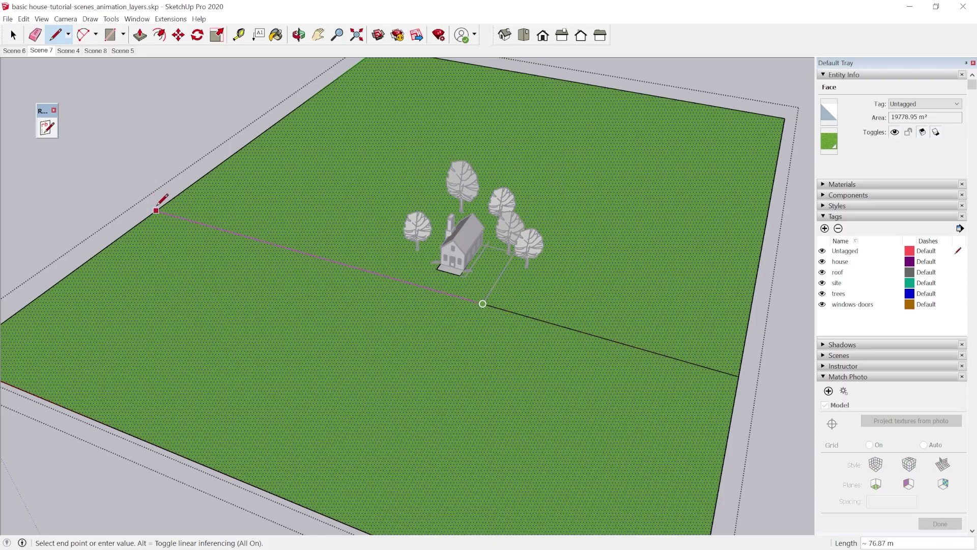
pyautogui.click(156, 210)
pyautogui.press('space')
pyautogui.scroll(3, 411, 212)
pyautogui.scroll(-3, 260, 123)
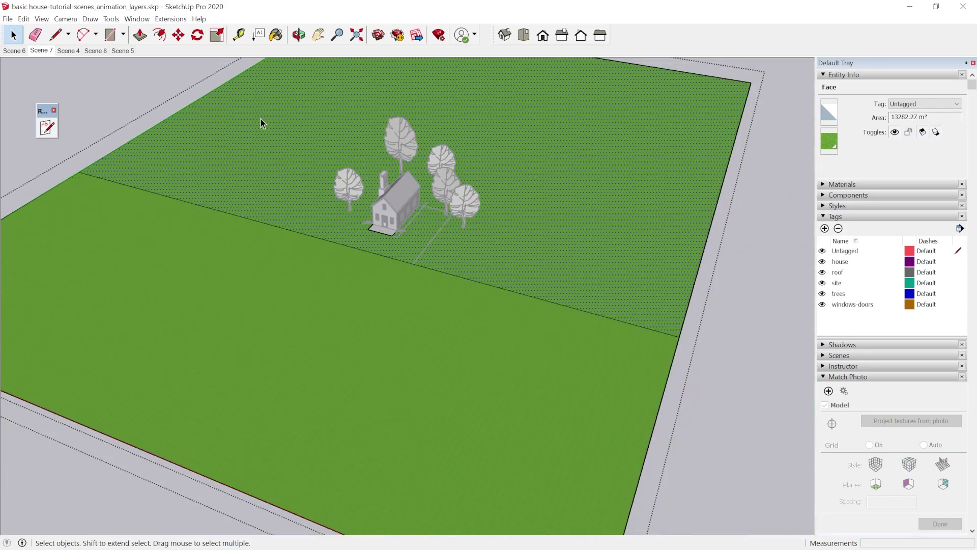
pyautogui.moveTo(288, 189); pyautogui.dragTo(305, 221, button='middle')
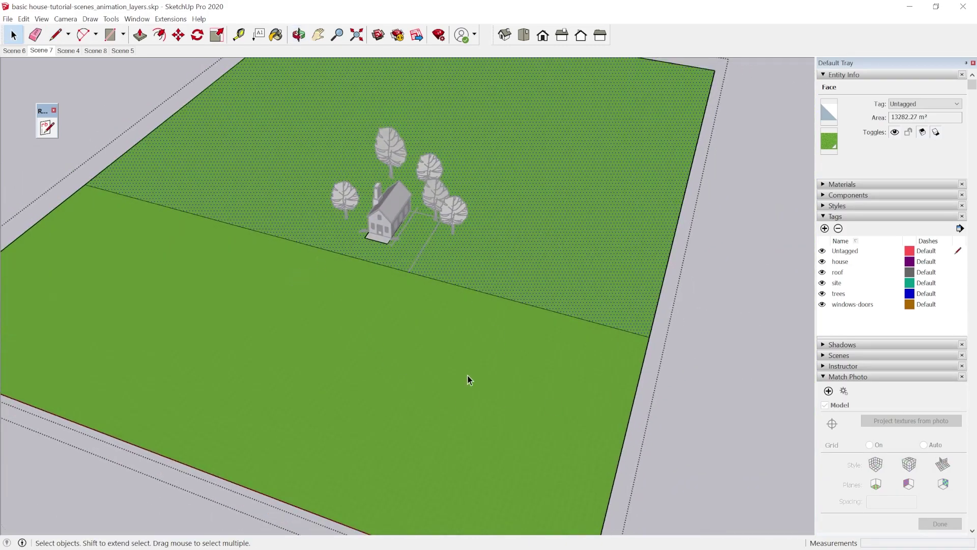
pyautogui.scroll(4, 416, 201)
pyautogui.scroll(-3, 426, 158)
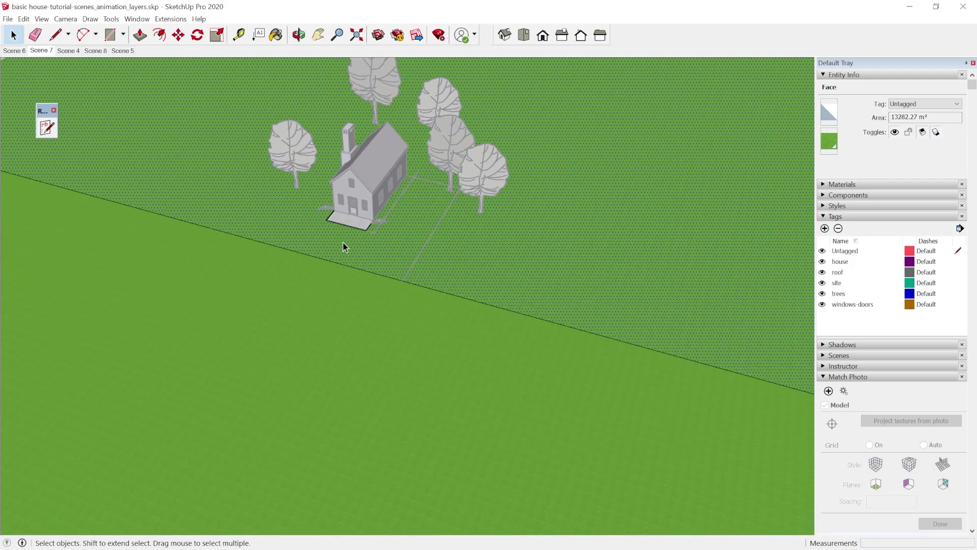
pyautogui.scroll(2, 399, 237)
pyautogui.scroll(2, 399, 239)
pyautogui.scroll(2, 397, 208)
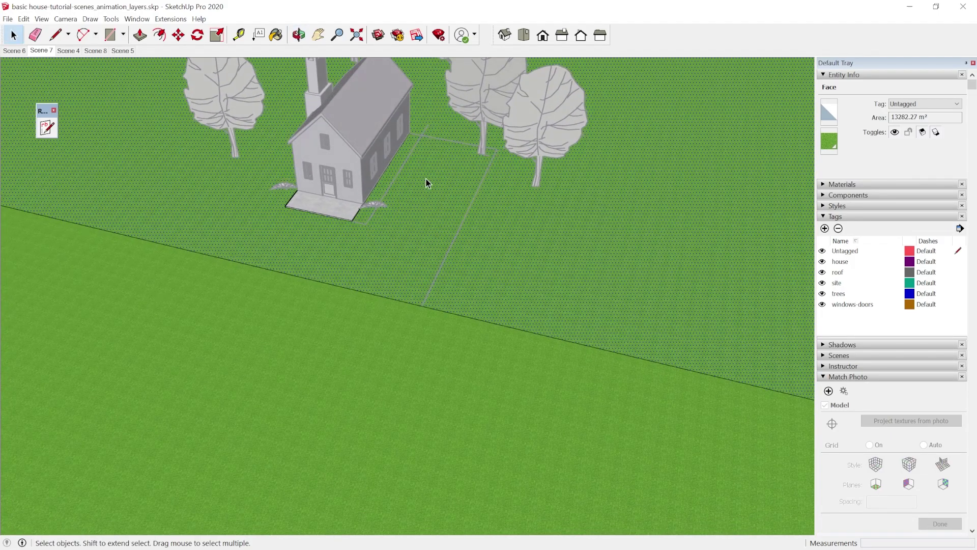
# - Draw a rectangle from the house to the dividing line, filling the front strip
pyautogui.press('r')
pyautogui.click(420, 128)
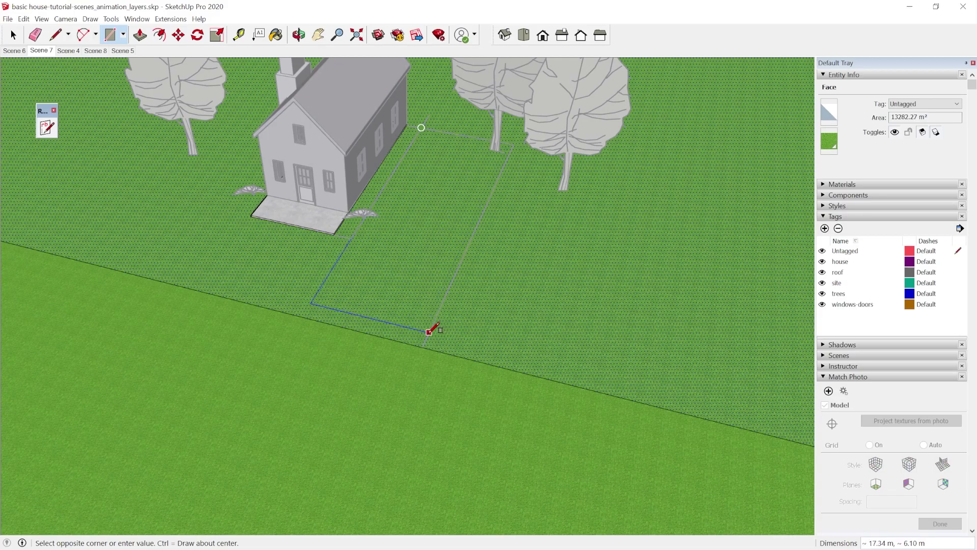
pyautogui.click(422, 347)
pyautogui.scroll(-2, 422, 347)
pyautogui.press('space')
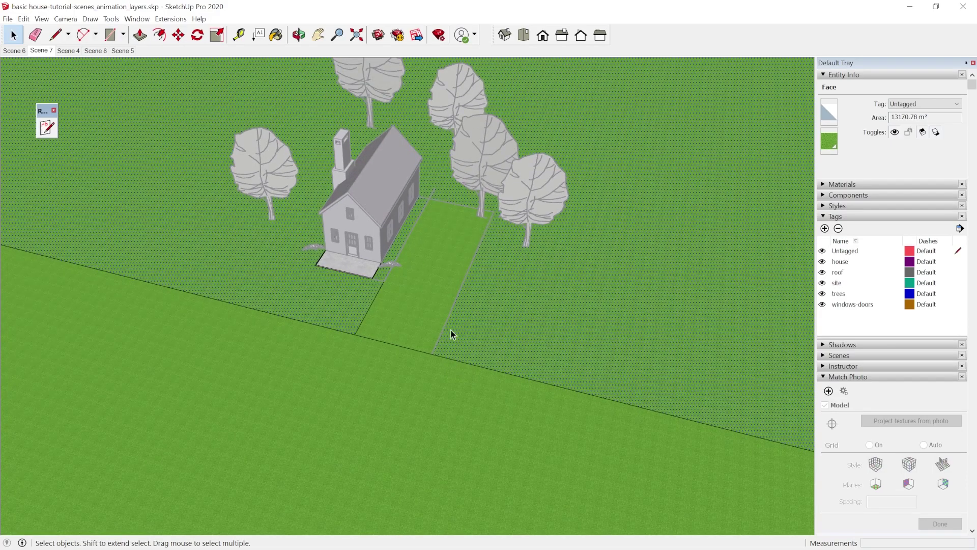
# - Select both halves of the dividing line and begin copying it with Move
pyautogui.moveTo(473, 278); pyautogui.dragTo(468, 168, button='middle')
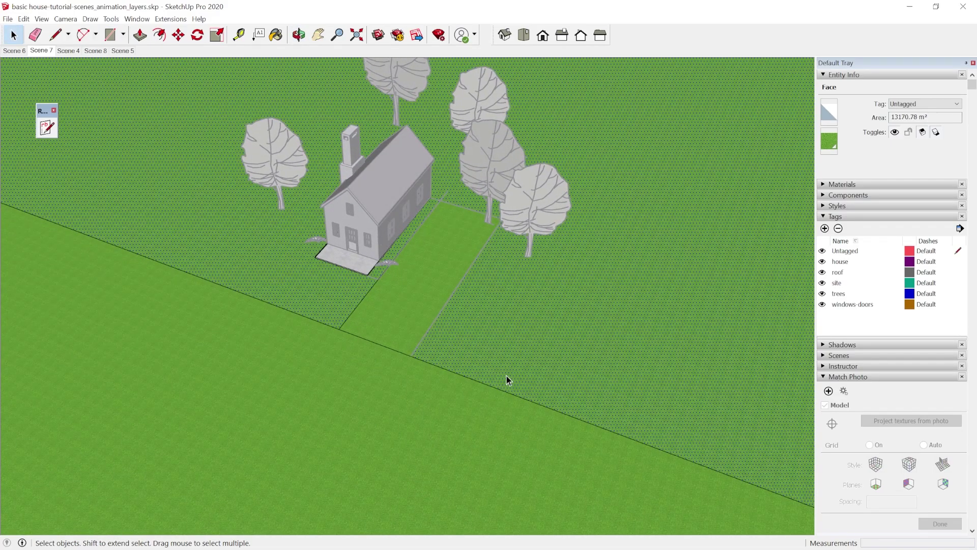
pyautogui.moveTo(506, 379); pyautogui.dragTo(500, 325, button='middle')
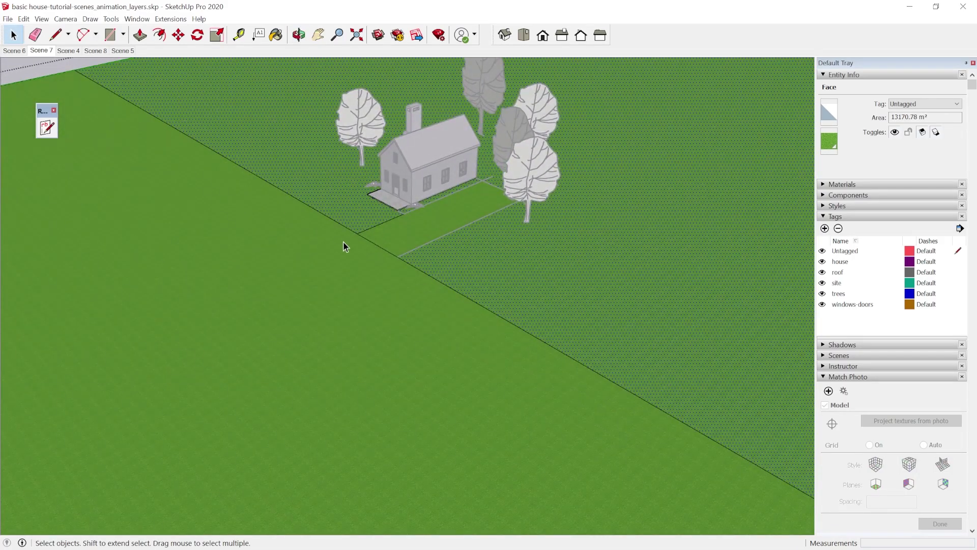
pyautogui.click(331, 249)
pyautogui.scroll(-2, 492, 290)
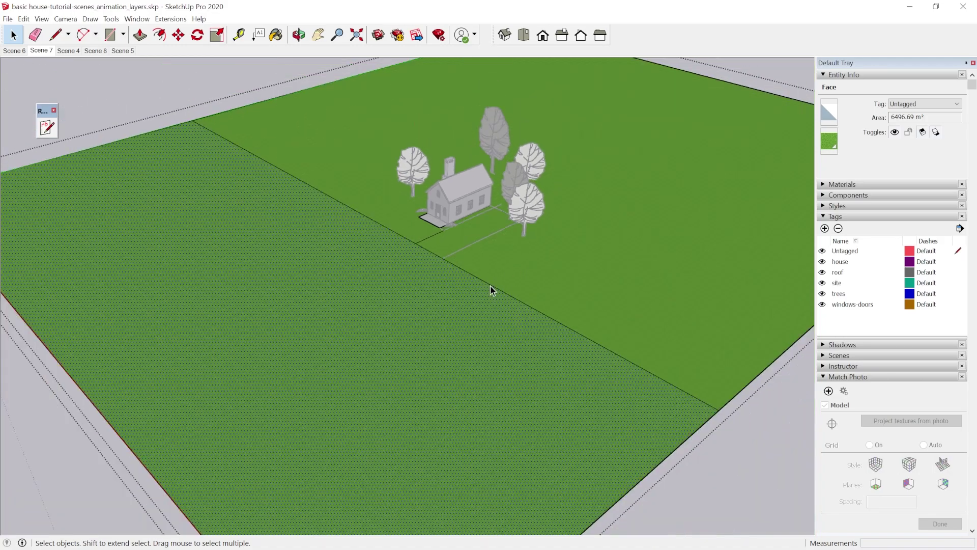
pyautogui.click(464, 271)
pyautogui.scroll(2, 426, 249)
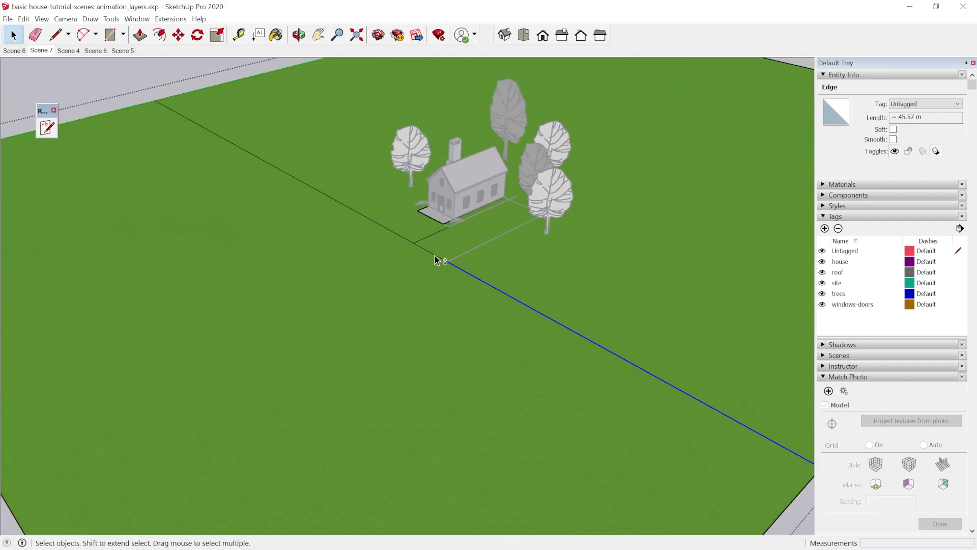
pyautogui.keyDown('shift'); pyautogui.click(386, 225); pyautogui.keyUp('shift')
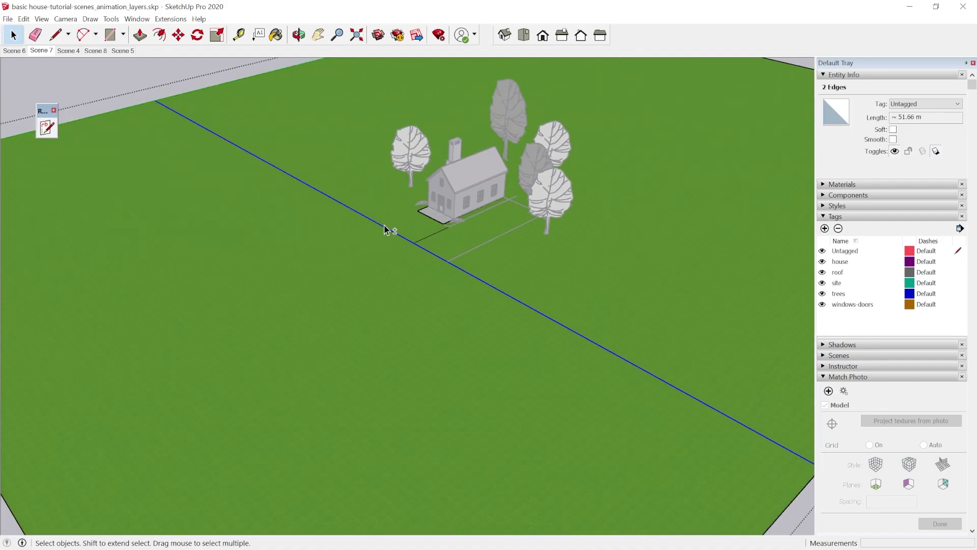
pyautogui.press('m')
pyautogui.press('ctrl')
pyautogui.click(387, 262)
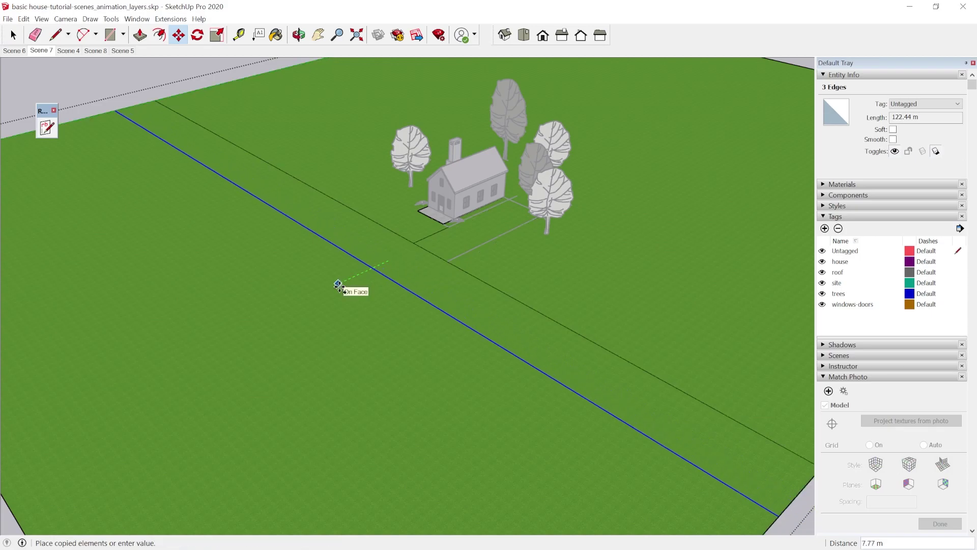
# - Place the line copy 60' away and select the new ground strip face
pyautogui.write("60'")
pyautogui.press('Return')
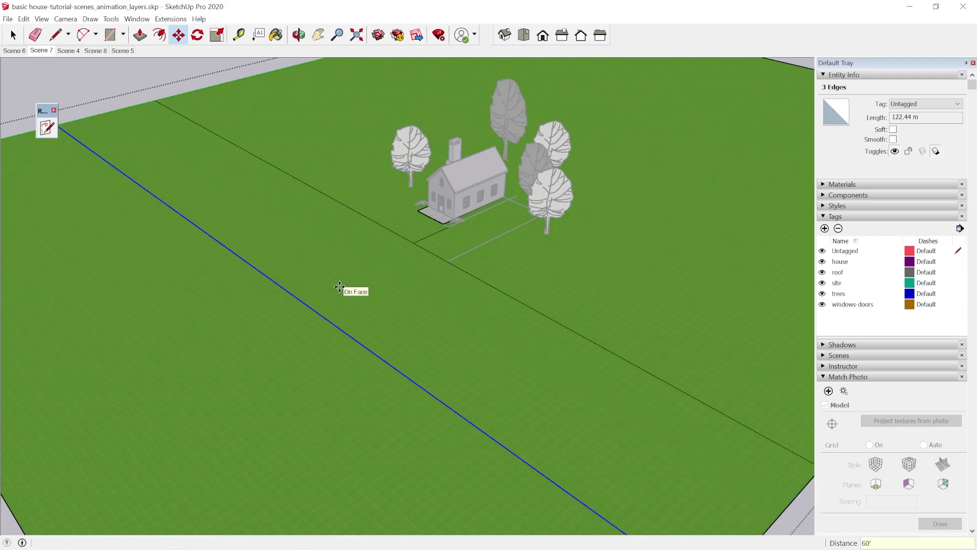
pyautogui.press('space')
pyautogui.click(370, 286)
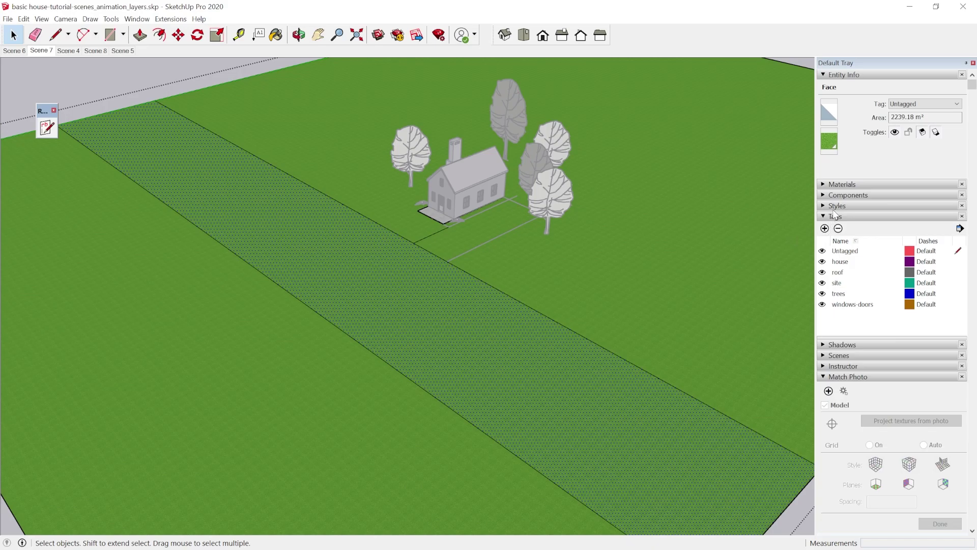
# - Paint the road strip with Asphalt and Concrete > Asphalt New and lighten its colour
pyautogui.click(842, 185)
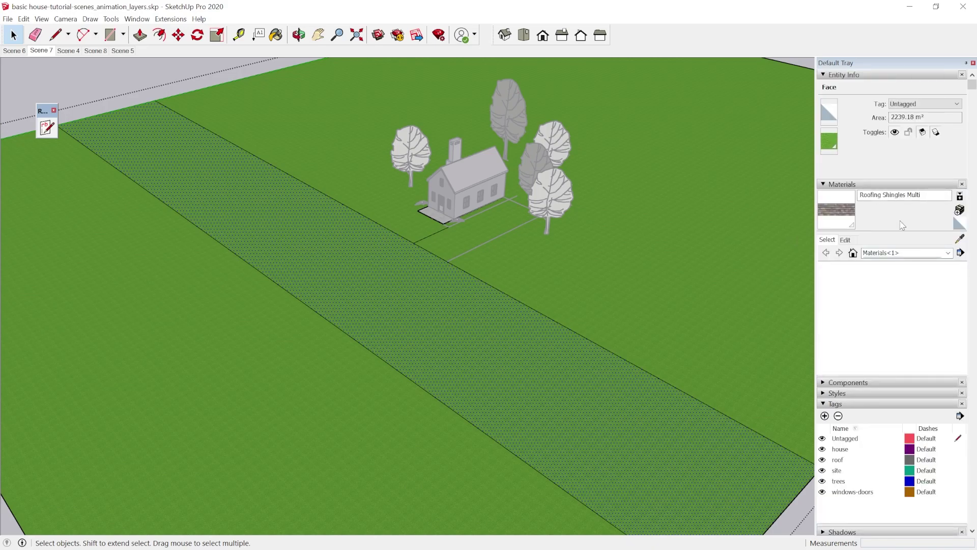
pyautogui.click(881, 253)
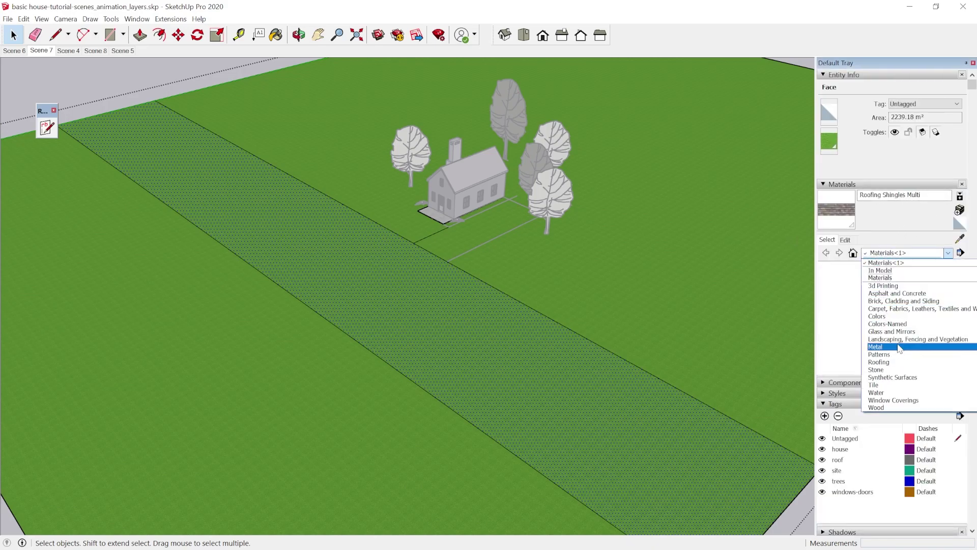
pyautogui.click(897, 294)
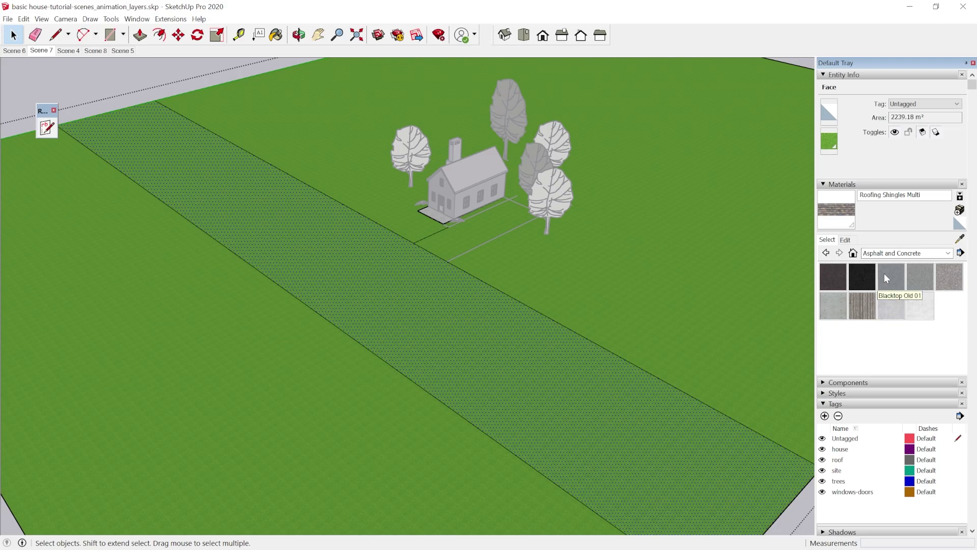
pyautogui.click(827, 274)
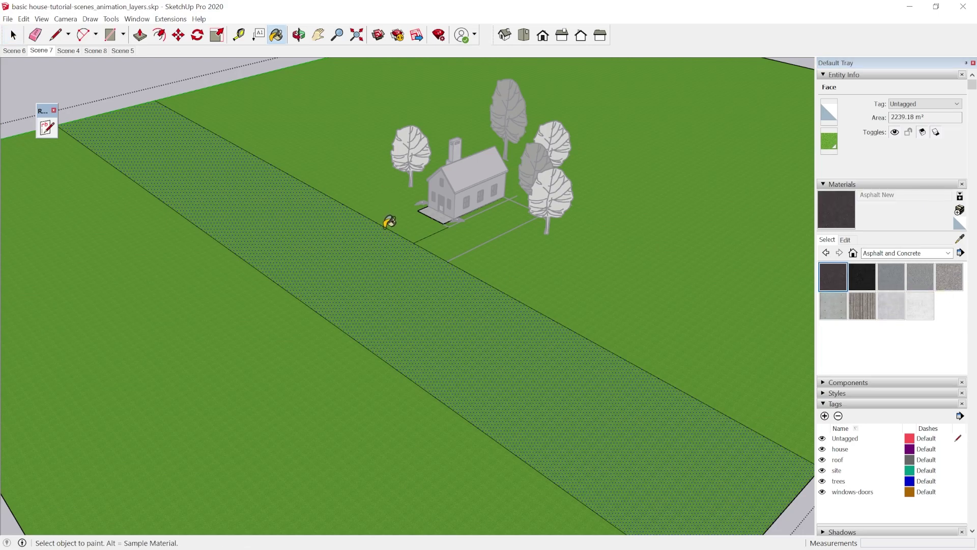
pyautogui.click(425, 323)
pyautogui.moveTo(426, 322); pyautogui.dragTo(531, 358, button='middle')
pyautogui.scroll(4, 530, 359)
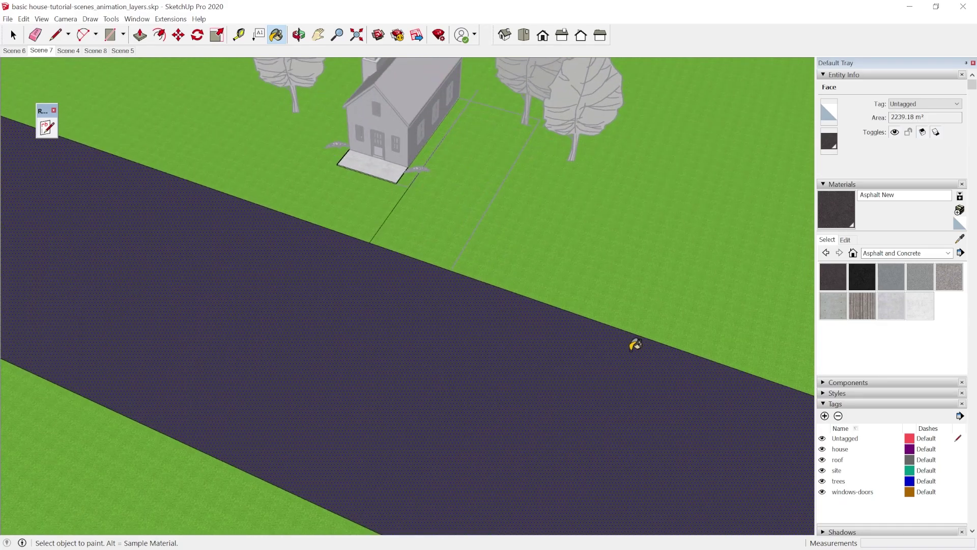
pyautogui.click(845, 240)
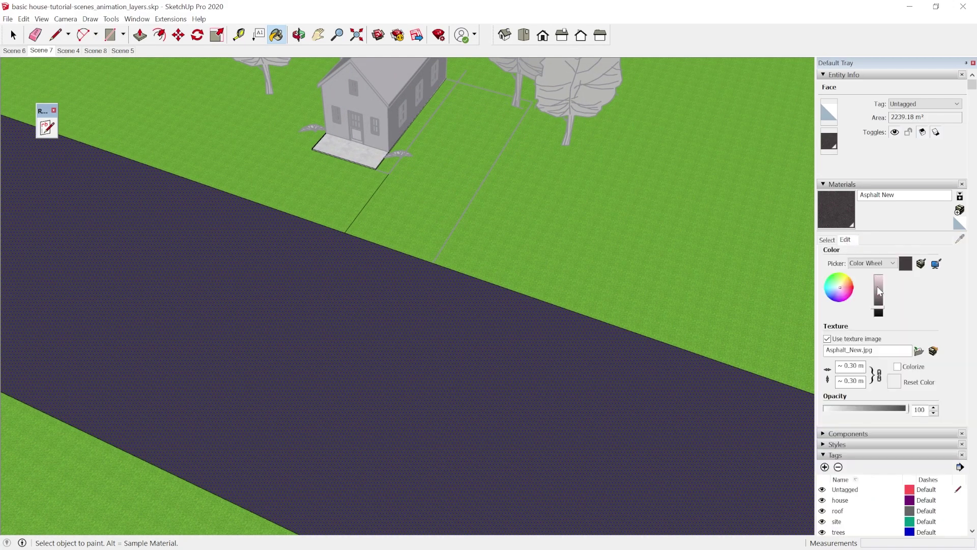
pyautogui.moveTo(878, 312); pyautogui.dragTo(878, 295)
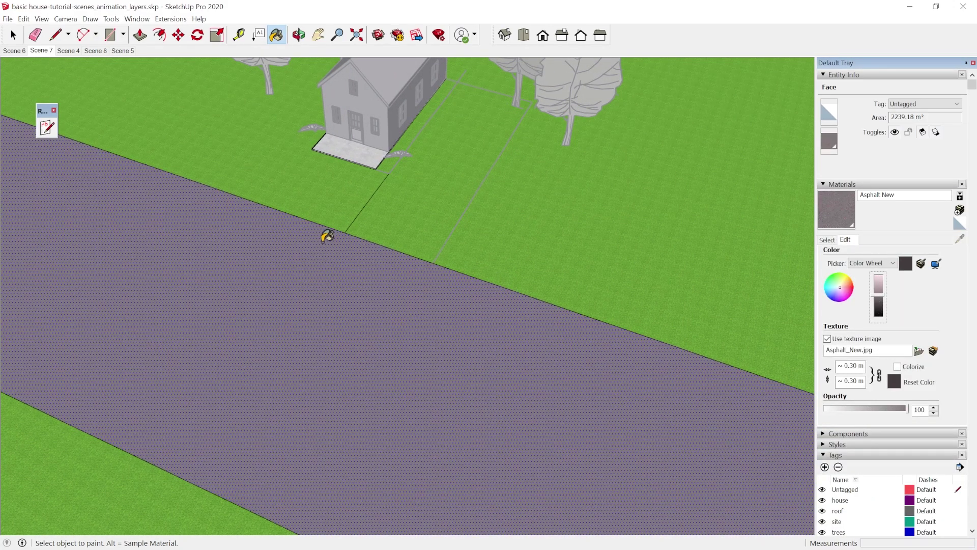
pyautogui.moveTo(324, 233); pyautogui.dragTo(337, 252, button='middle')
pyautogui.press('space')
# - Paint the driveway face beside the house with Blacktop Old 01
pyautogui.moveTo(421, 178); pyautogui.dragTo(377, 270, button='middle')
pyautogui.click(377, 270)
pyautogui.scroll(-3, 360, 397)
pyautogui.scroll(3, 391, 231)
pyautogui.scroll(2, 356, 292)
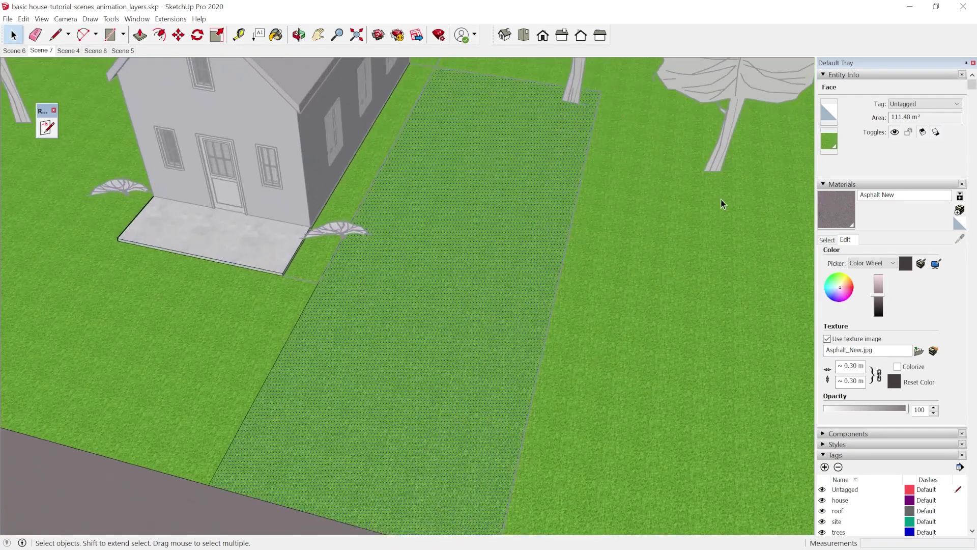
pyautogui.click(829, 240)
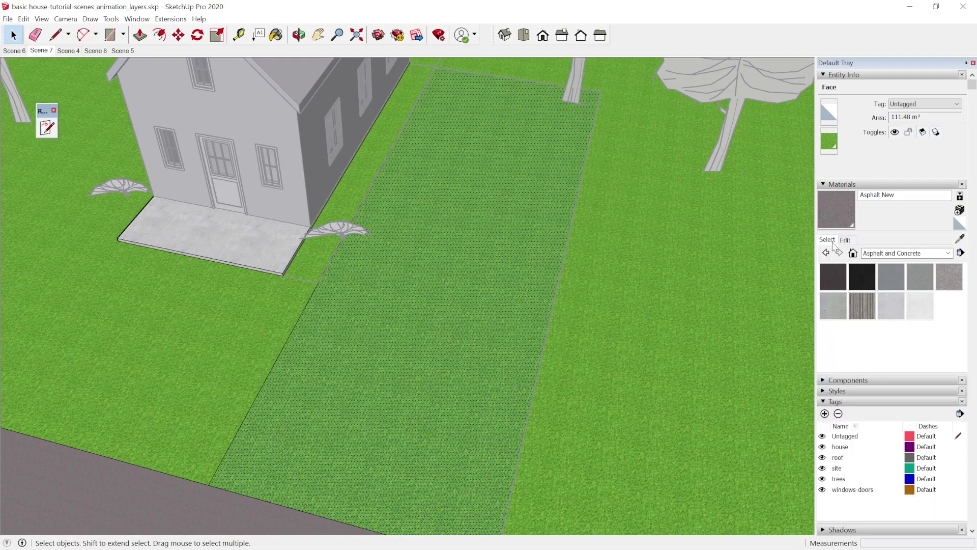
pyautogui.click(896, 280)
pyautogui.click(465, 336)
pyautogui.scroll(-4, 377, 343)
pyautogui.scroll(3, 351, 306)
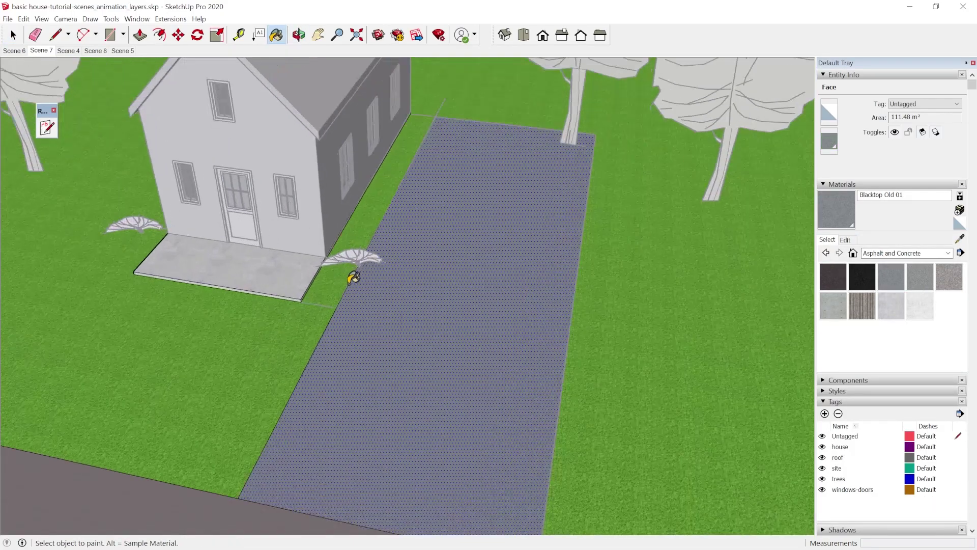
pyautogui.moveTo(353, 277); pyautogui.dragTo(308, 181, button='middle')
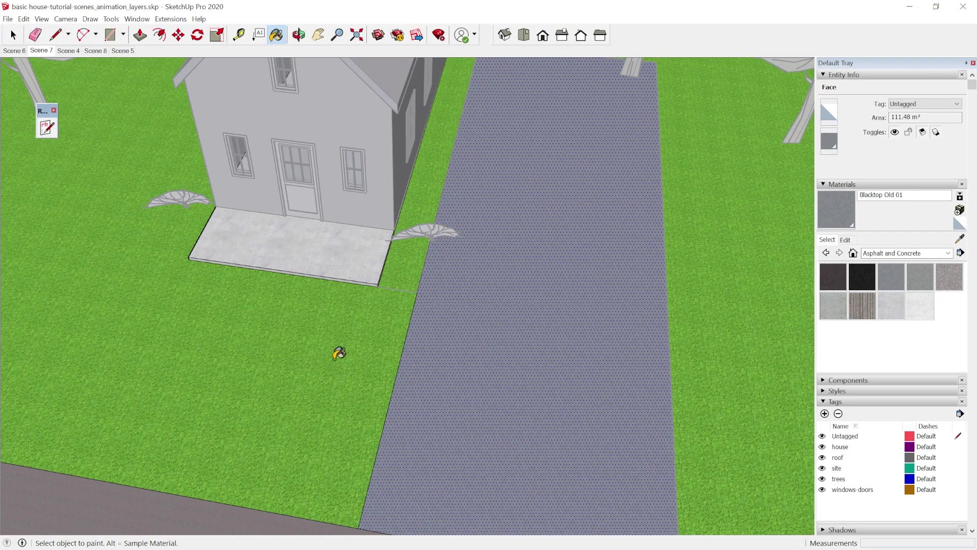
pyautogui.moveTo(339, 353); pyautogui.dragTo(386, 312, button='middle')
pyautogui.press('l')
pyautogui.scroll(4, 323, 305)
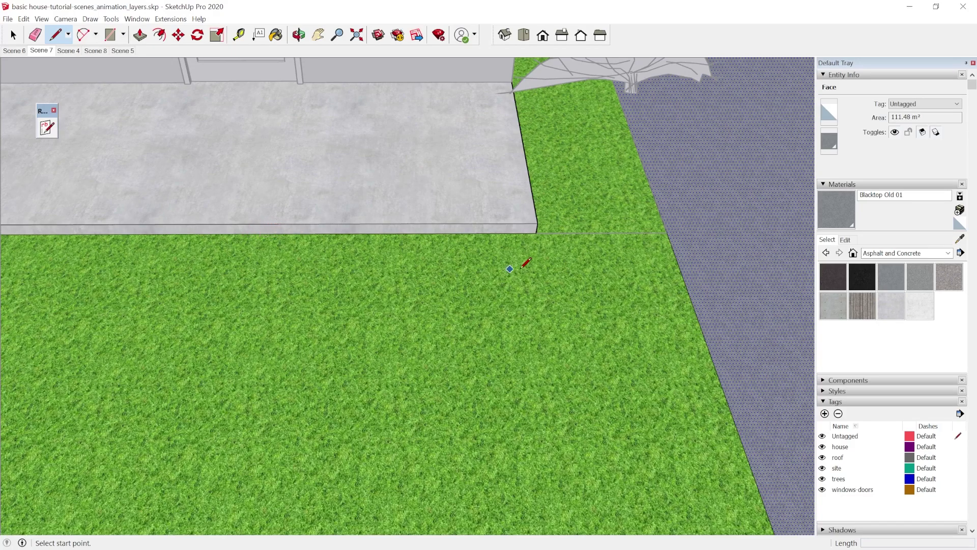
# - Draw a 1 m edge out from the slab's front edge, then across to the driveway
pyautogui.scroll(-5, 522, 267)
pyautogui.moveTo(267, 241); pyautogui.dragTo(408, 265, button='middle')
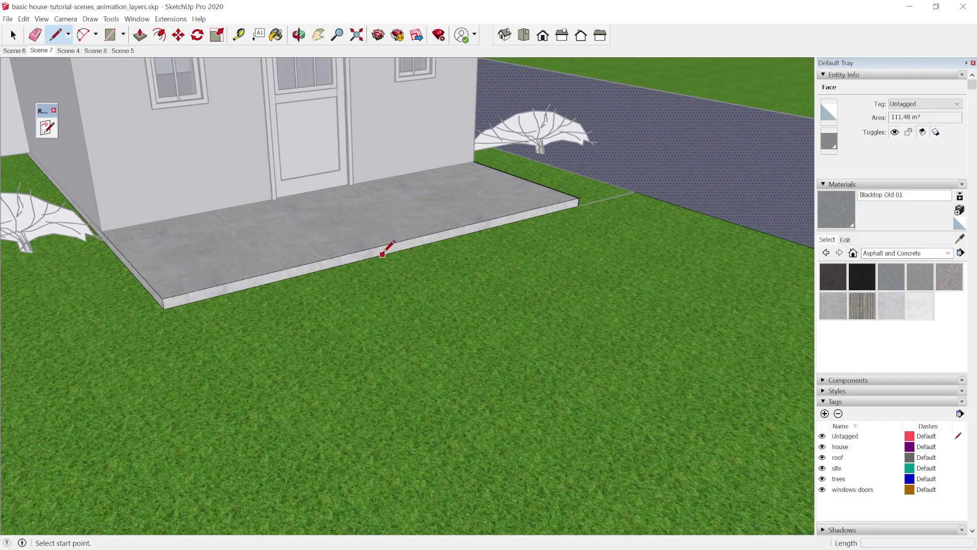
pyautogui.click(407, 249)
pyautogui.moveTo(397, 265); pyautogui.dragTo(224, 396, button='middle')
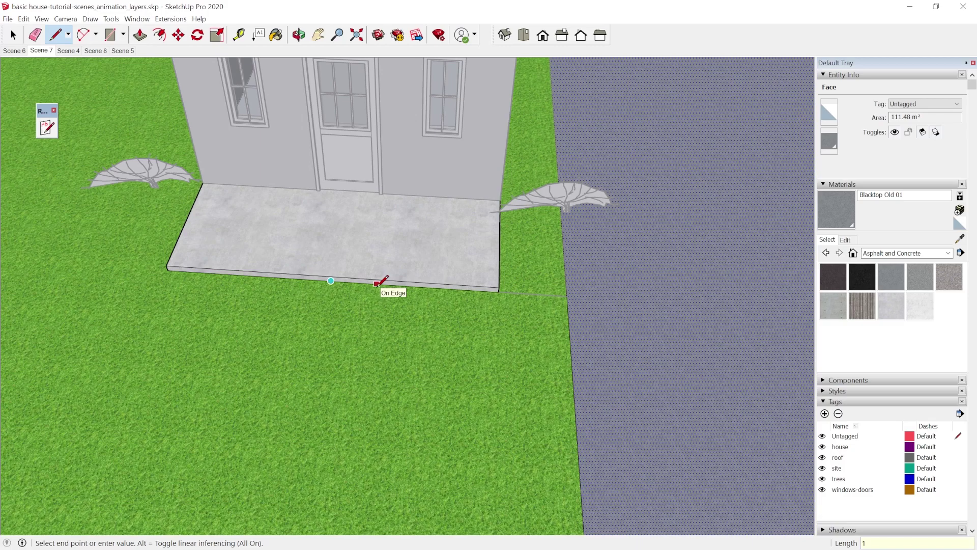
pyautogui.press('Return')
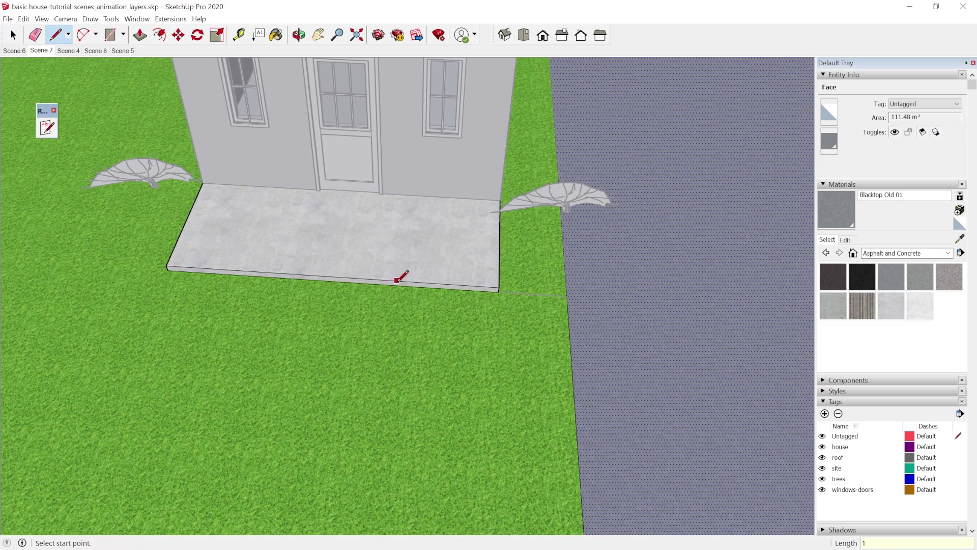
pyautogui.click(398, 284)
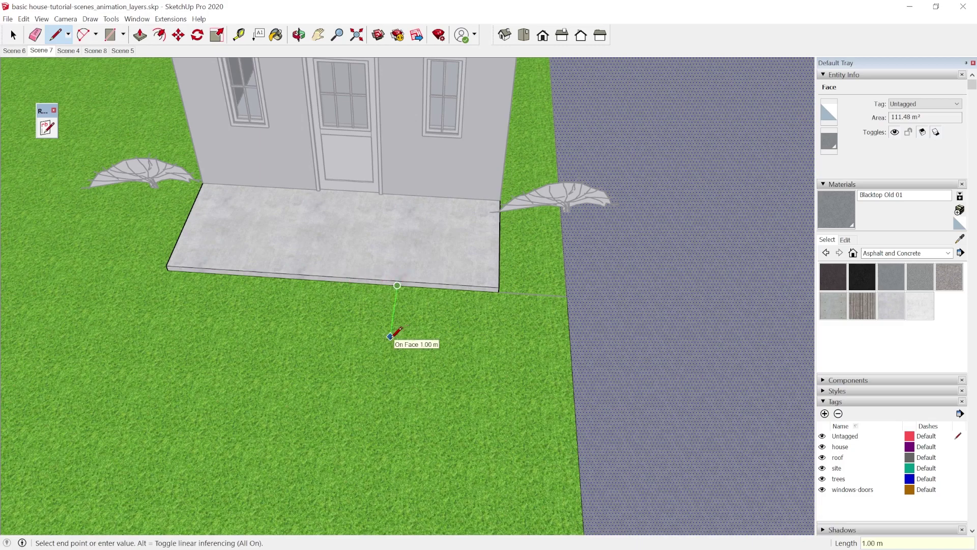
pyautogui.press('Return')
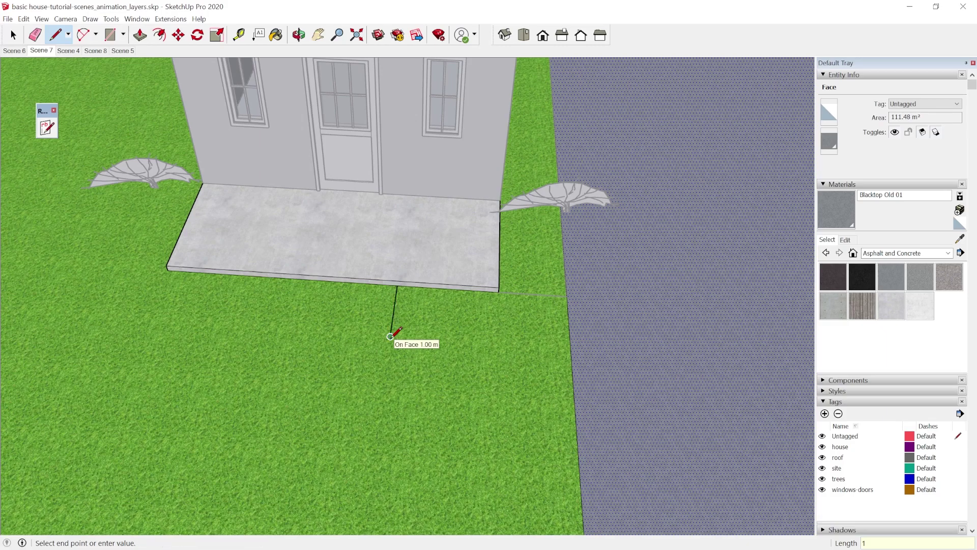
pyautogui.click(571, 349)
pyautogui.scroll(3, 342, 271)
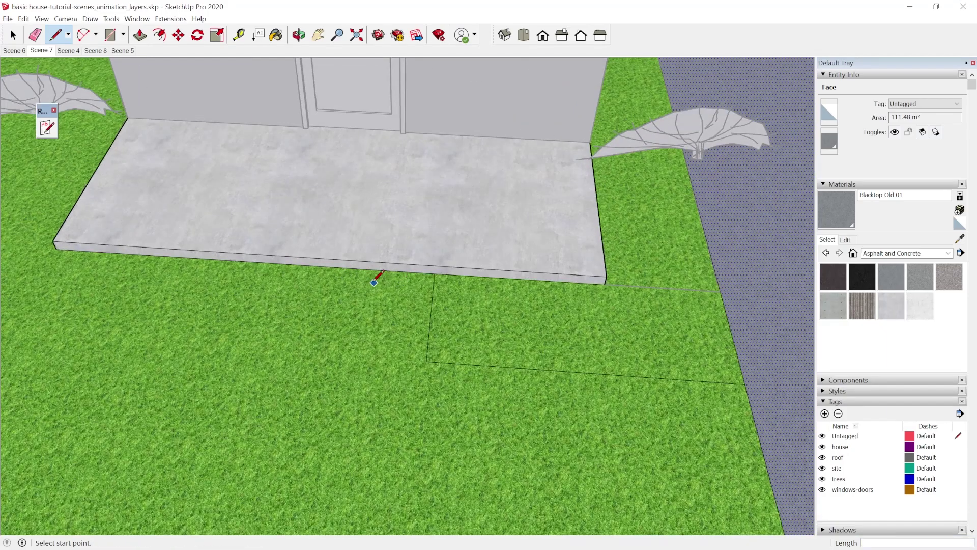
# - Draw a 3 m edge from further along the slab to the driveway, closing the L-shaped walkway
pyautogui.click(324, 265)
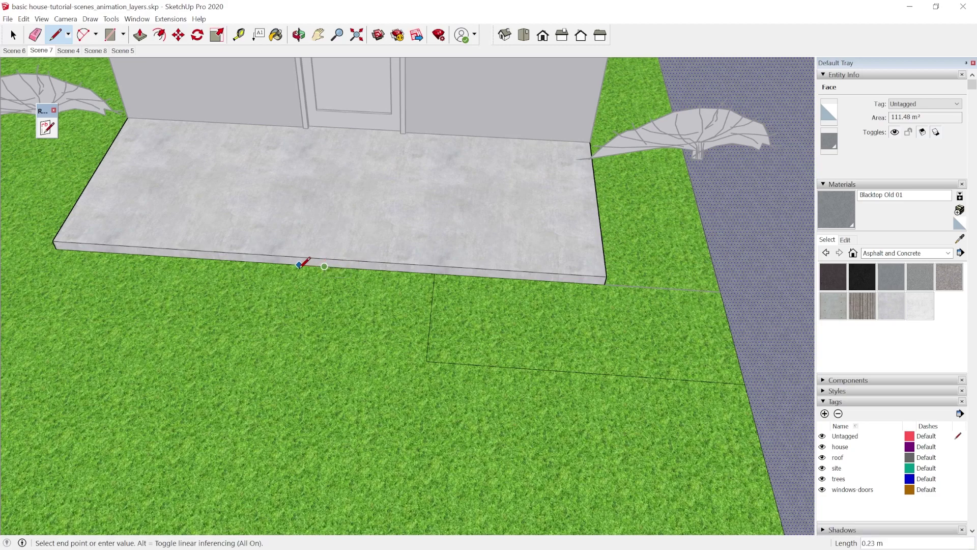
pyautogui.write('1')
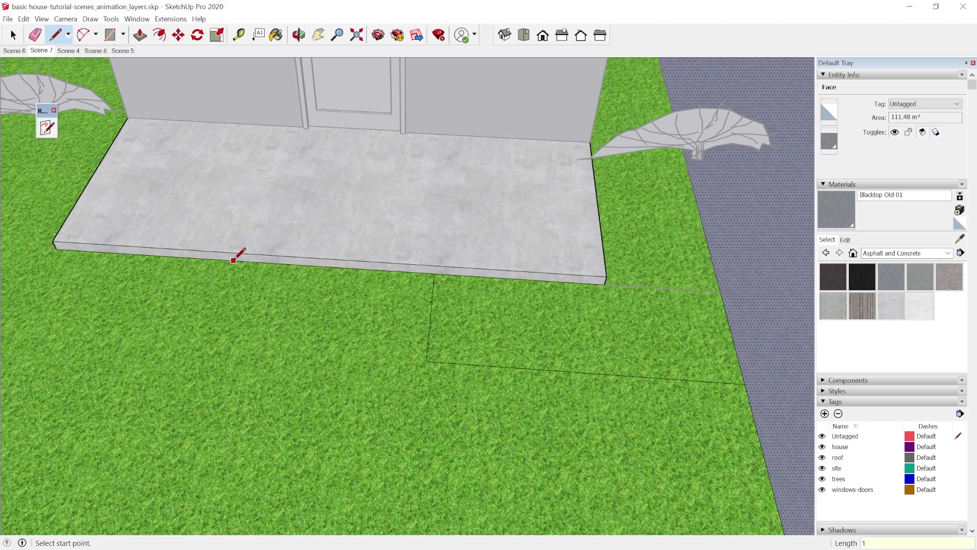
pyautogui.click(216, 259)
pyautogui.scroll(-3, 216, 259)
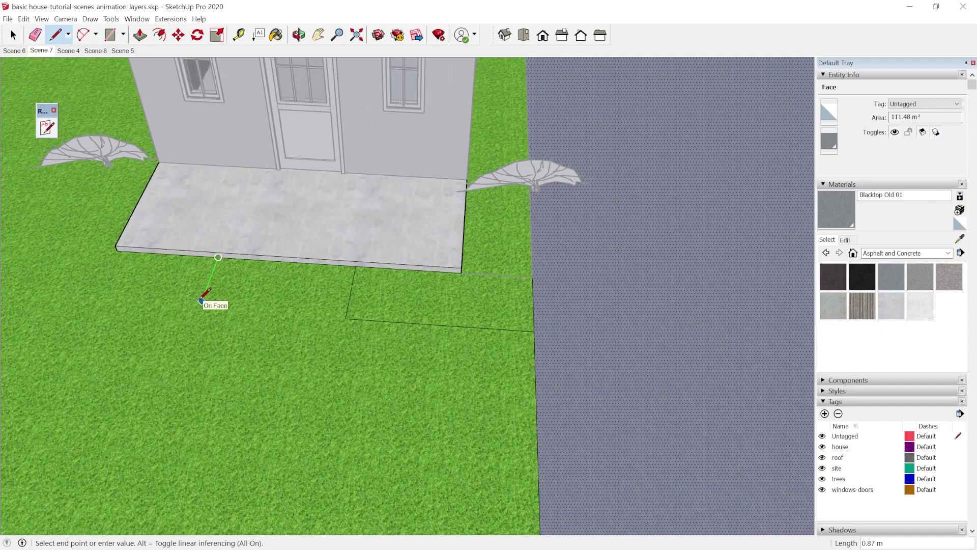
pyautogui.scroll(-1, 285, 244)
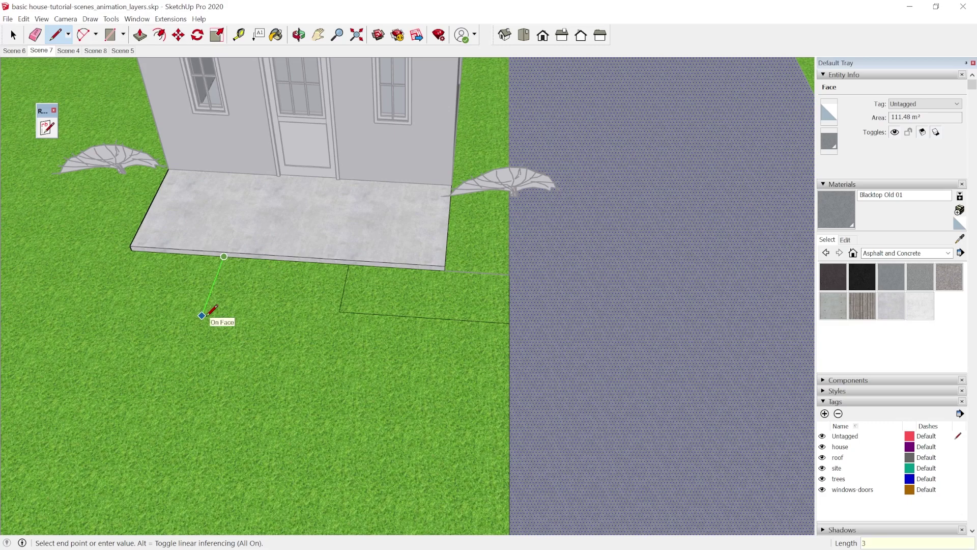
pyautogui.press('Return')
pyautogui.scroll(-2, 204, 318)
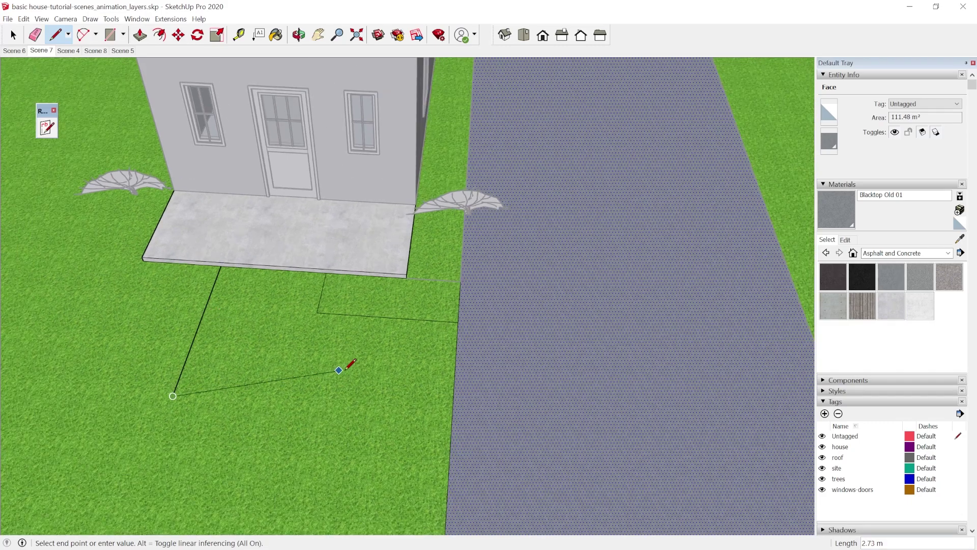
pyautogui.click(452, 417)
pyautogui.press('space')
pyautogui.scroll(-3, 468, 334)
pyautogui.scroll(3, 410, 332)
pyautogui.click(410, 331)
pyautogui.moveTo(410, 332); pyautogui.dragTo(371, 295, button='middle')
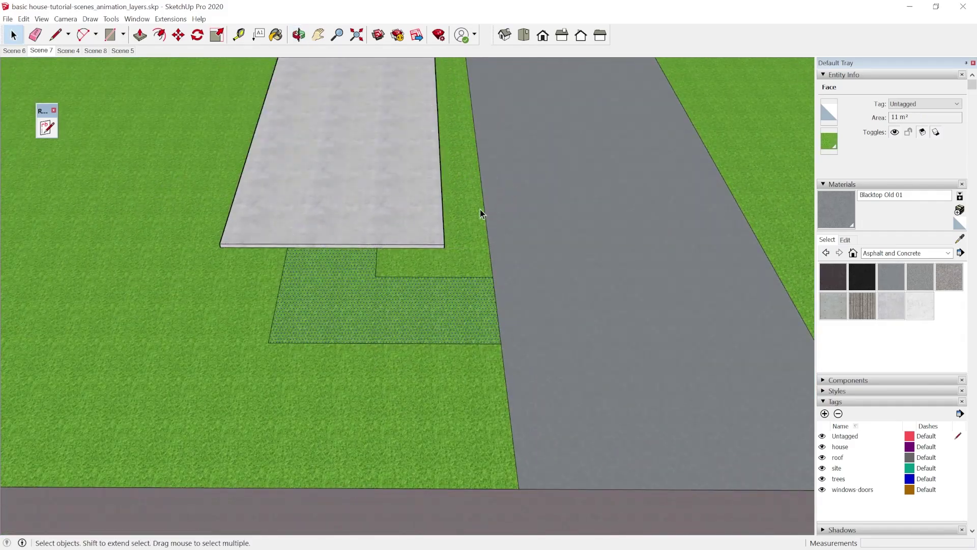
# - Paint the L-shaped walkway face Polished Concrete New
pyautogui.moveTo(481, 209); pyautogui.dragTo(423, 280, button='middle')
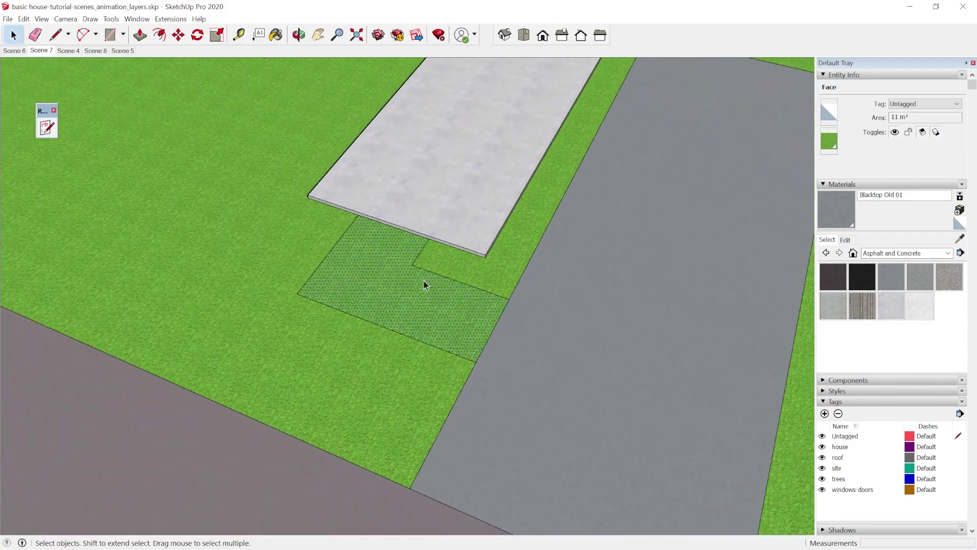
pyautogui.scroll(1, 458, 292)
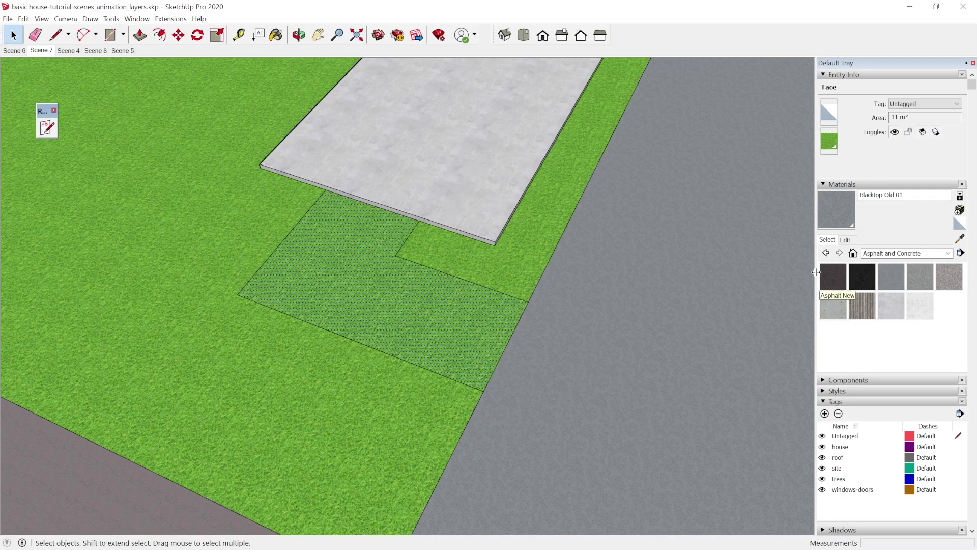
pyautogui.click(891, 301)
pyautogui.click(394, 303)
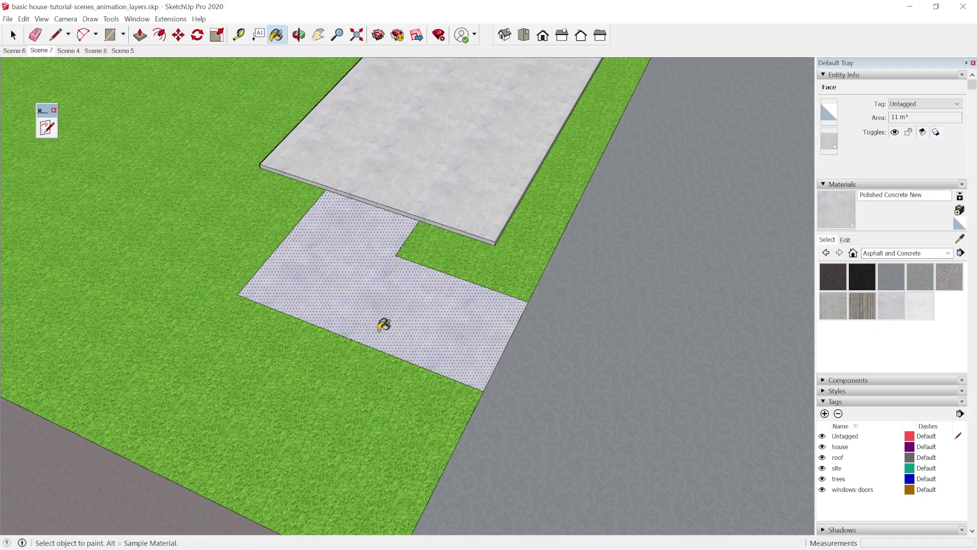
pyautogui.press('space')
# - Offset the walkway edge 0.3 m inward to create a border strip
pyautogui.moveTo(346, 404)
pyautogui.mouseDown(button='middle')
pyautogui.moveTo(335, 245)
pyautogui.moveTo(247, 421)
pyautogui.mouseUp(button='middle')
pyautogui.scroll(2, 288, 370)
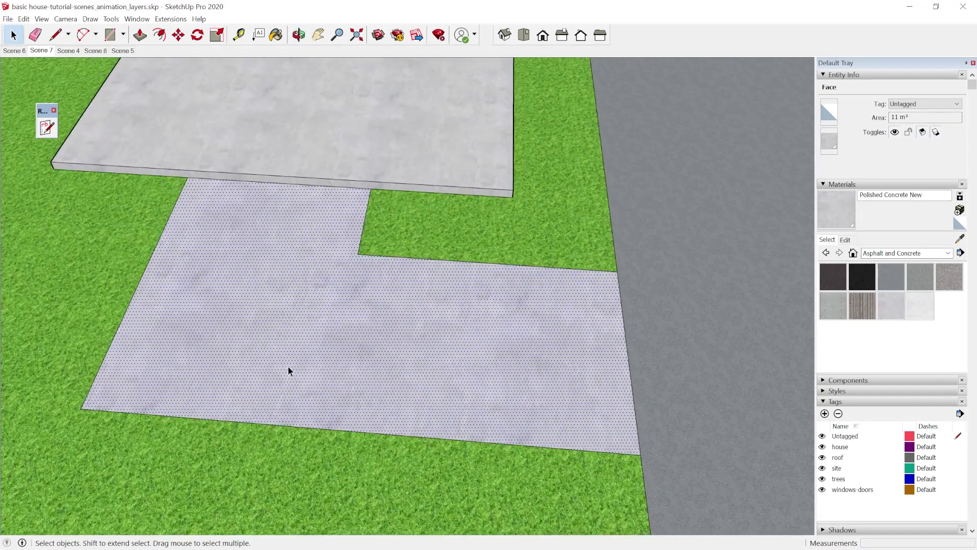
pyautogui.press('f')
pyautogui.click(300, 410)
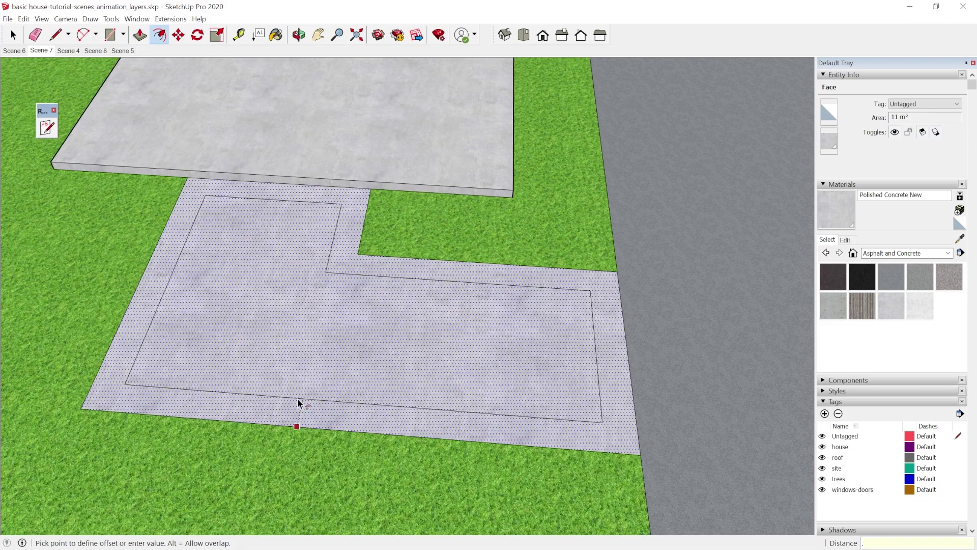
pyautogui.write('.3')
pyautogui.press('Return')
pyautogui.press('space')
pyautogui.scroll(-3, 434, 194)
pyautogui.scroll(2, 447, 269)
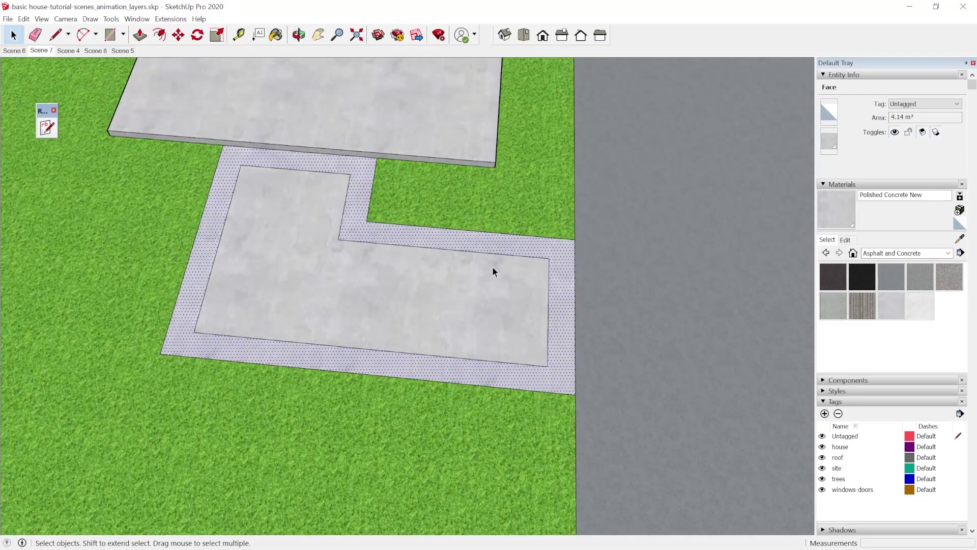
pyautogui.press('l')
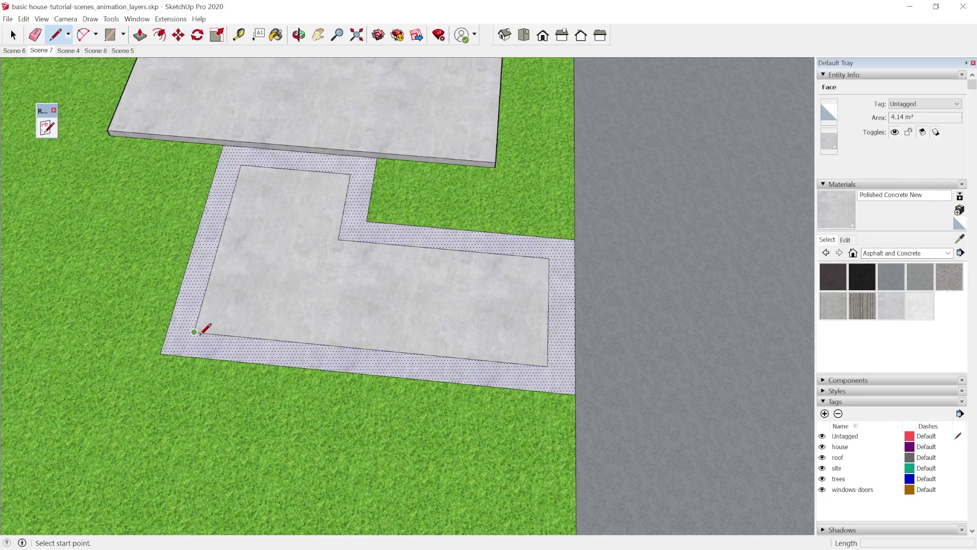
pyautogui.press('space')
# - Paint the outer border strip Brick Antique 01 from Brick, Cladding and Siding
pyautogui.scroll(2, 583, 373)
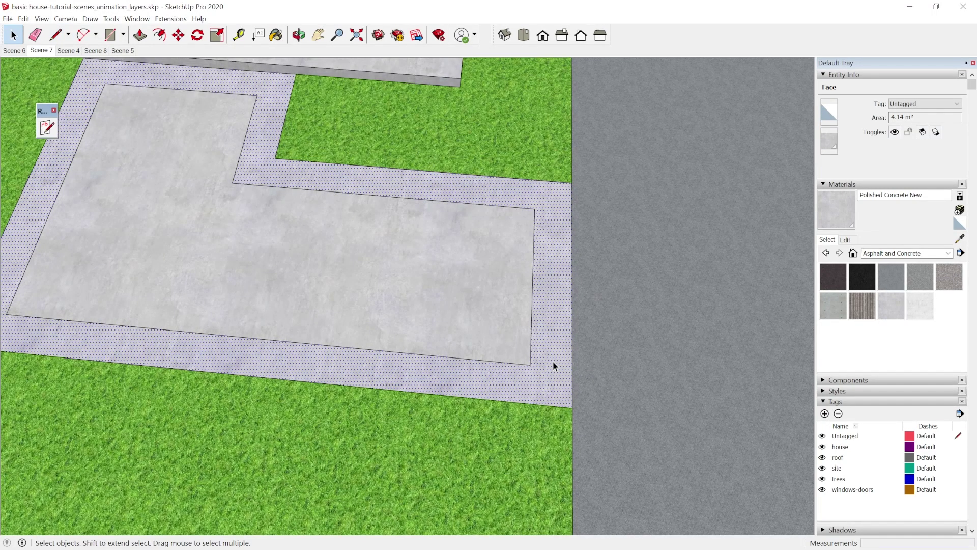
pyautogui.click(909, 253)
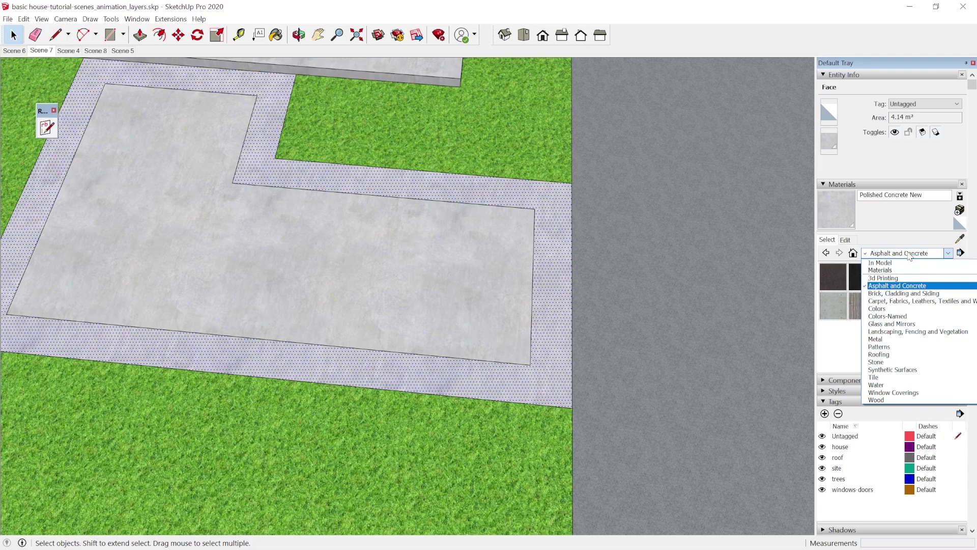
pyautogui.click(902, 293)
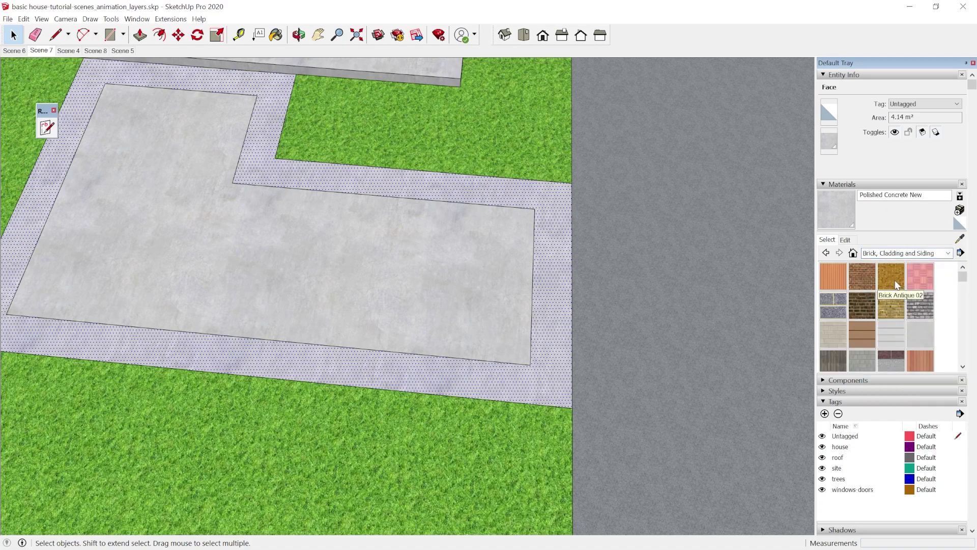
pyautogui.click(868, 287)
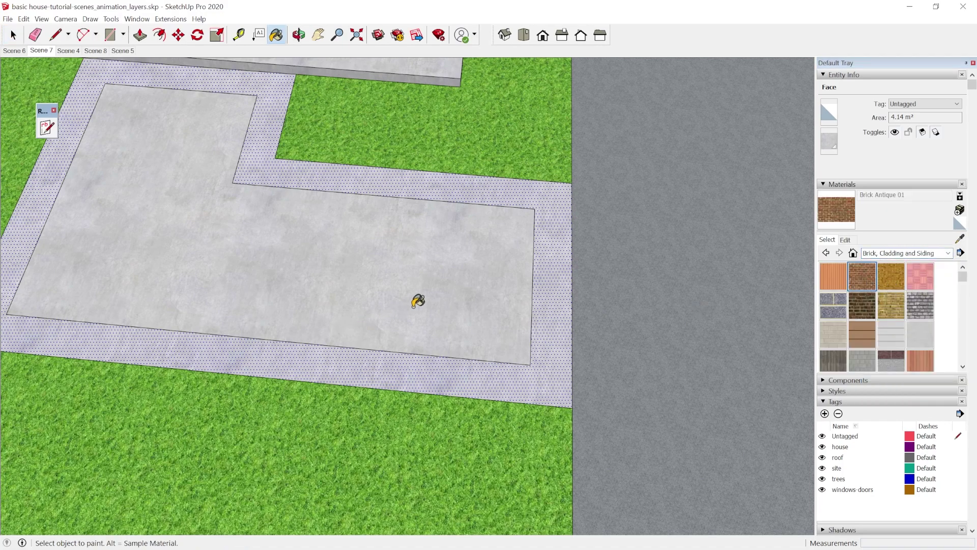
pyautogui.click(557, 275)
pyautogui.moveTo(551, 342); pyautogui.dragTo(392, 326, button='middle')
pyautogui.scroll(-5, 391, 322)
pyautogui.click(546, 300)
pyautogui.scroll(-3, 372, 442)
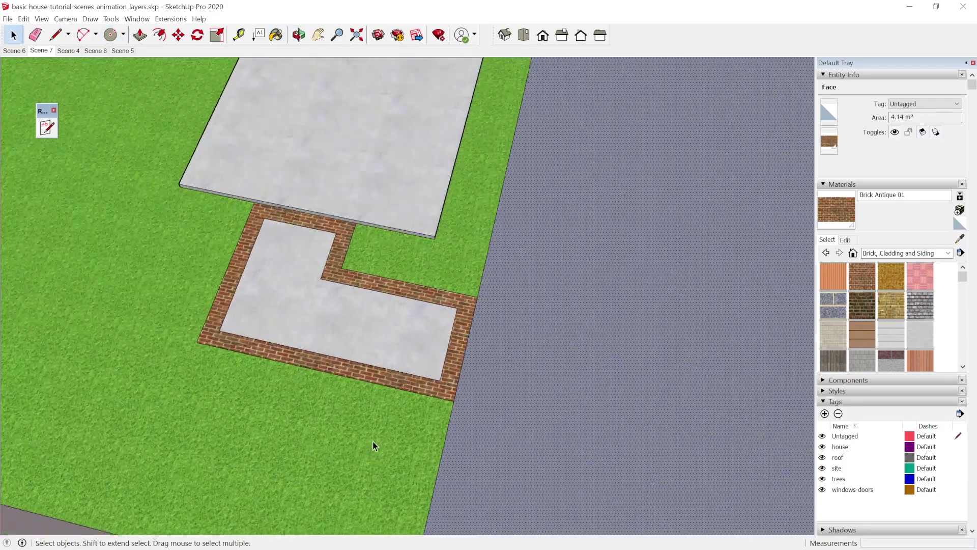
# - Select the grey driveway and offset its edge outward into a narrow outline
pyautogui.moveTo(373, 441); pyautogui.dragTo(387, 350, button='middle')
pyautogui.scroll(2, 449, 194)
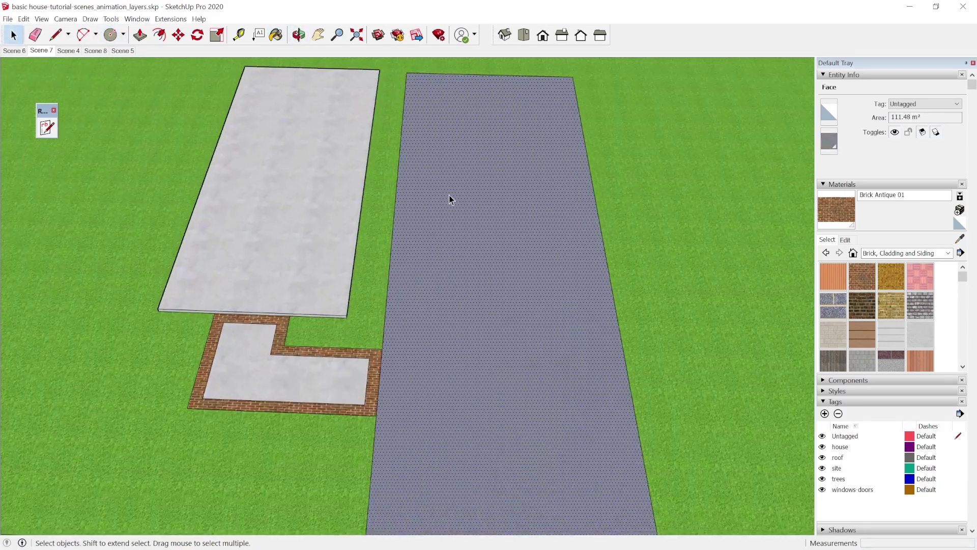
pyautogui.press('f')
pyautogui.click(394, 220)
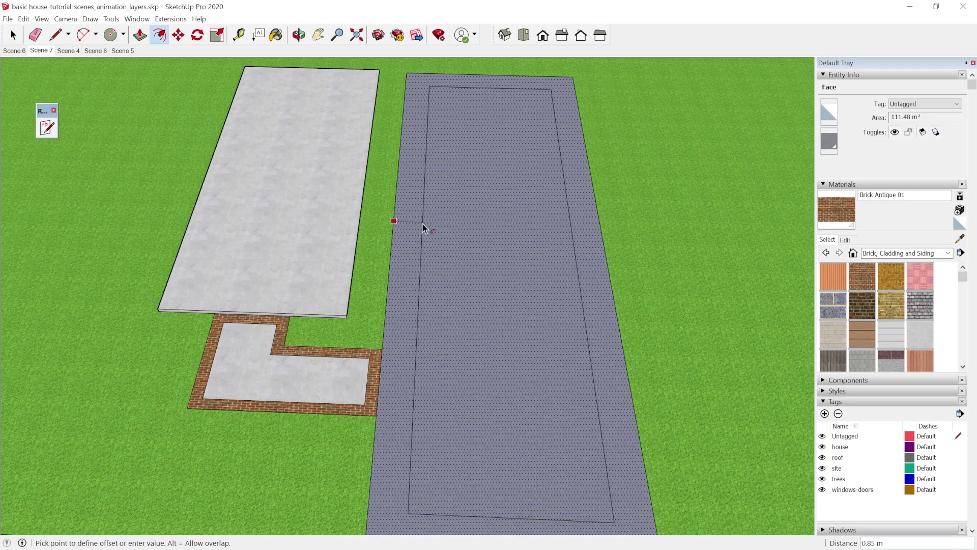
pyautogui.click(385, 231)
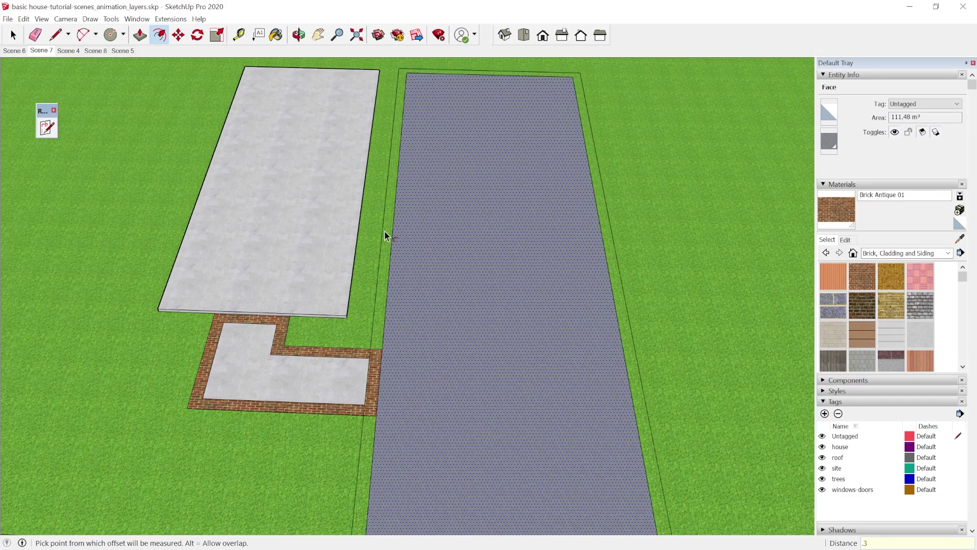
pyautogui.press('space')
# - Paint both edge strips beside the driveway Brick Antique 01
pyautogui.click(368, 452)
pyautogui.scroll(3, 368, 452)
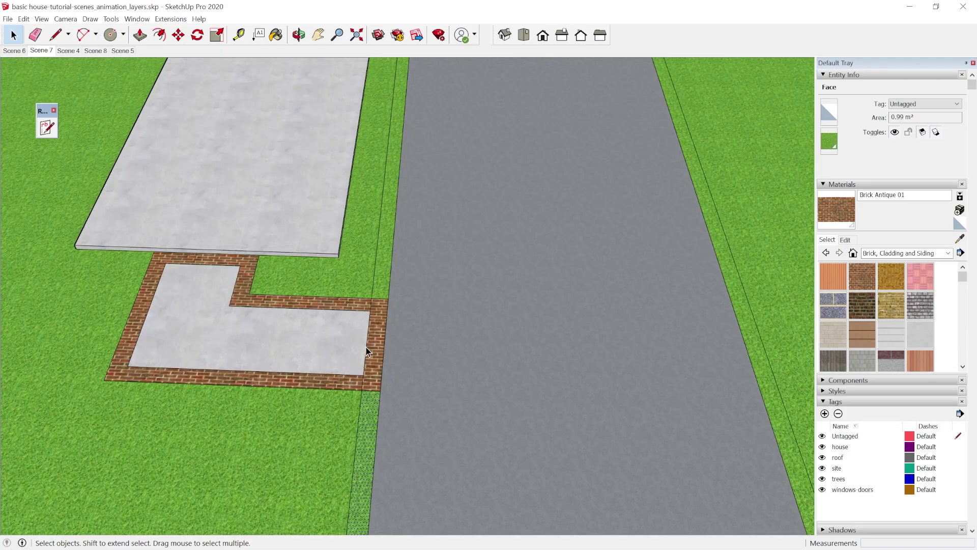
pyautogui.scroll(-2, 371, 404)
pyautogui.press('b')
pyautogui.click(375, 410)
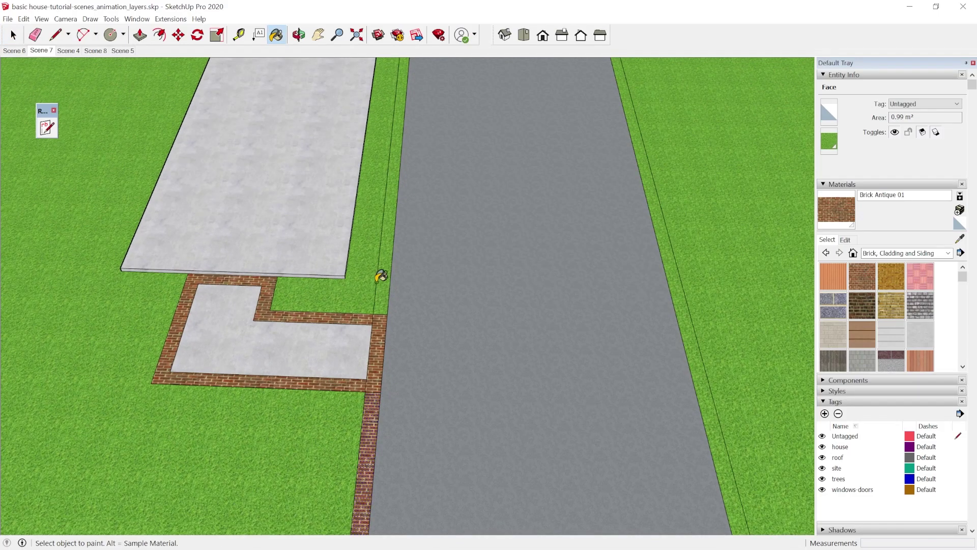
pyautogui.click(383, 294)
pyautogui.scroll(-2, 387, 291)
pyautogui.press('space')
pyautogui.scroll(4, 336, 320)
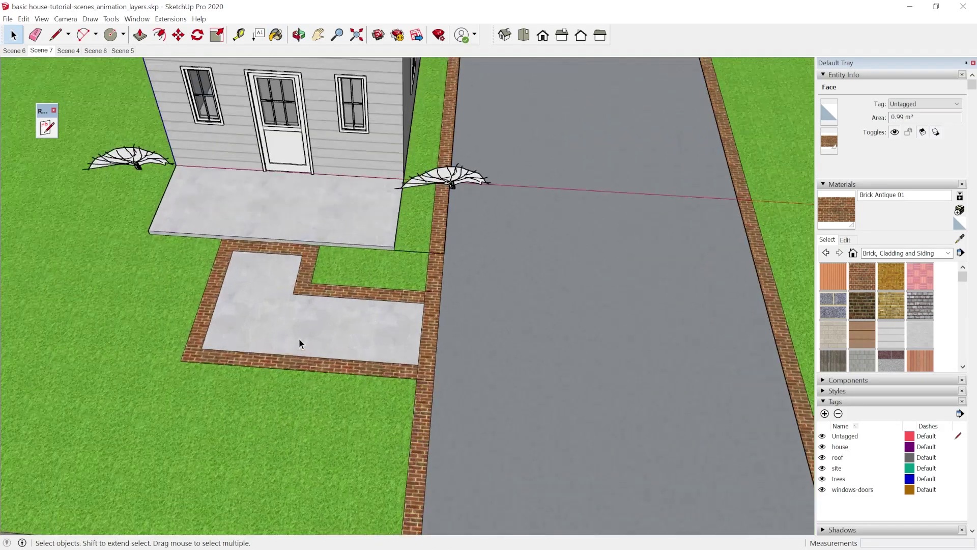
# - View the whole driveway and house, and select the shrub at the driveway corner
pyautogui.moveTo(298, 338); pyautogui.dragTo(410, 308, button='middle')
pyautogui.scroll(-3, 481, 231)
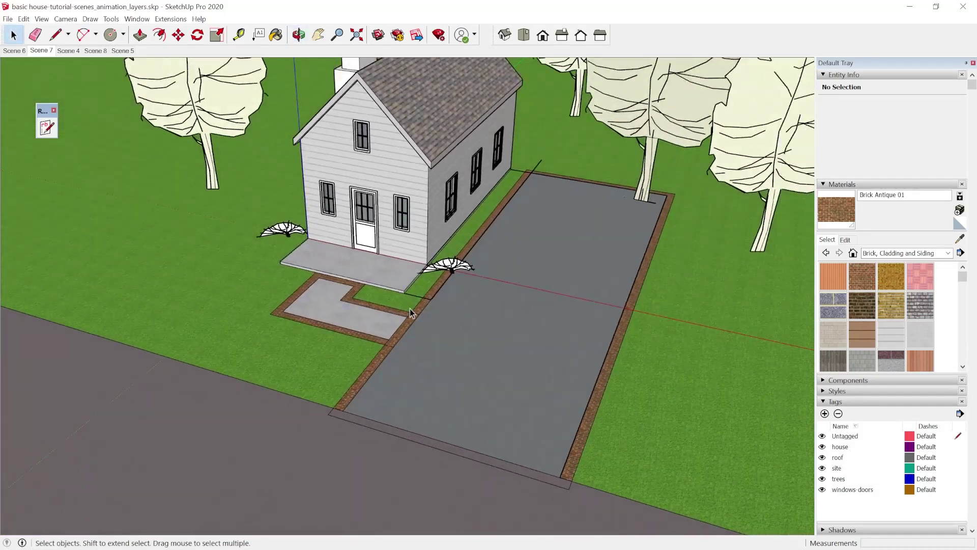
pyautogui.scroll(3, 441, 284)
pyautogui.click(441, 284)
pyautogui.scroll(6, 407, 307)
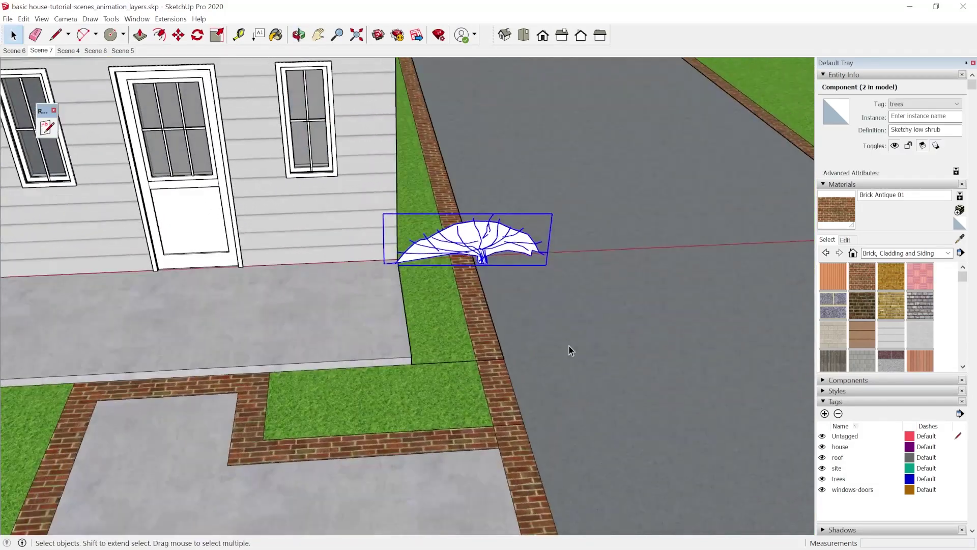
# - Move the shrub at the driveway corner a little further left
pyautogui.press('m')
pyautogui.click(678, 295)
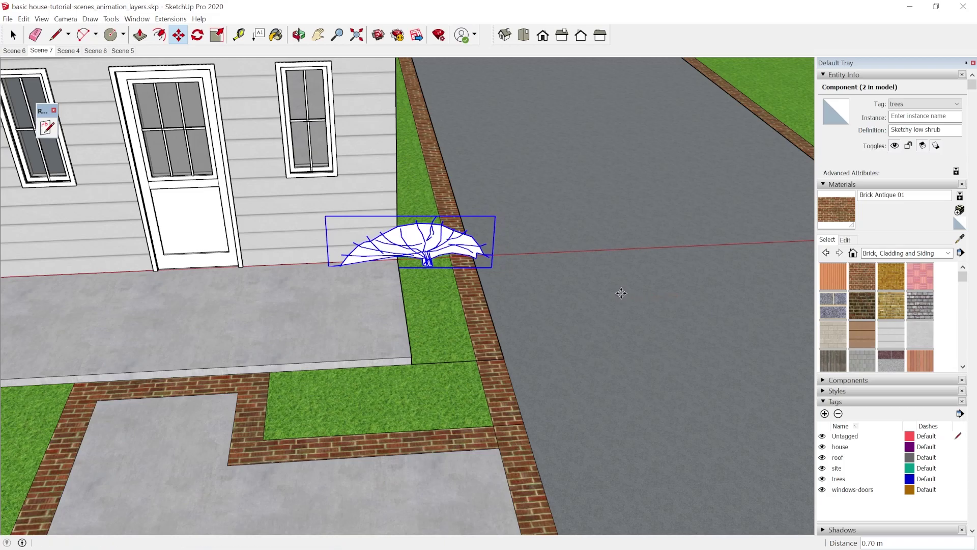
pyautogui.click(621, 290)
pyautogui.press('space')
pyautogui.scroll(-3, 300, 288)
pyautogui.scroll(-3, 300, 283)
# - Select the bare tree behind the driveway and reposition it slightly with Move
pyautogui.moveTo(411, 285); pyautogui.dragTo(498, 267, button='middle')
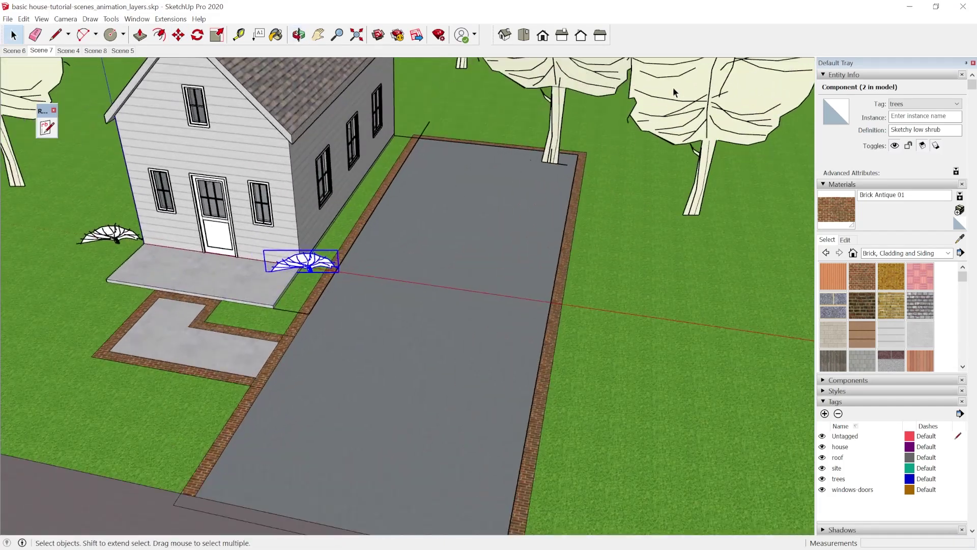
pyautogui.scroll(2, 498, 267)
pyautogui.click(530, 213)
pyautogui.moveTo(529, 213); pyautogui.dragTo(576, 368, button='middle')
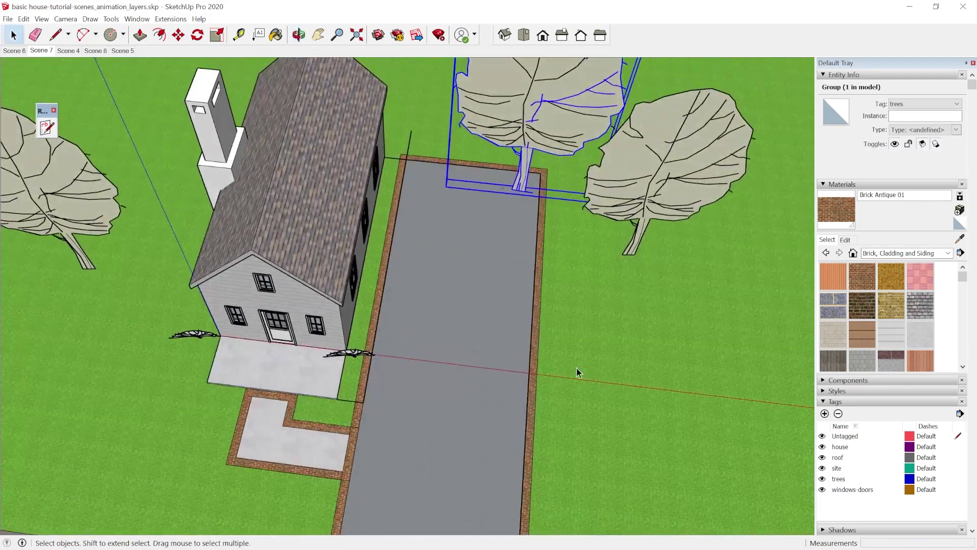
pyautogui.press('m')
pyautogui.click(608, 388)
pyautogui.click(621, 356)
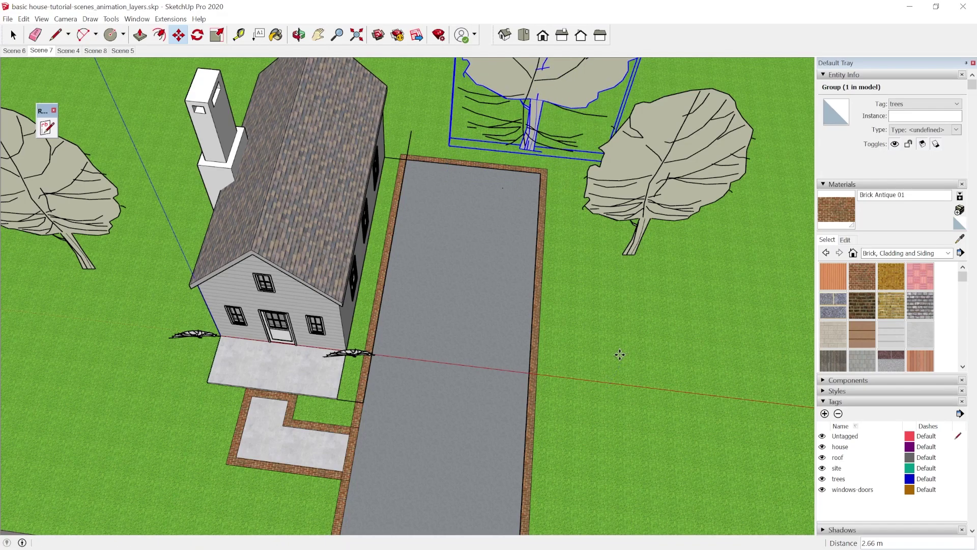
pyautogui.scroll(-3, 622, 356)
pyautogui.press('space')
pyautogui.press('Escape')
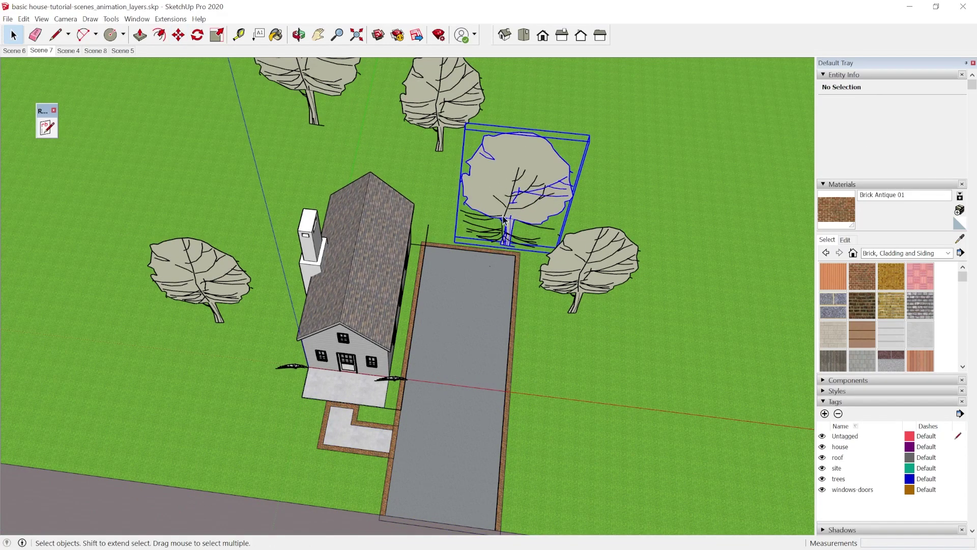
# - Open the bare tree group and delete all of its branch edges
pyautogui.click(524, 193)
pyautogui.scroll(3, 554, 147)
pyautogui.doubleClick(448, 274)
pyautogui.click(436, 285)
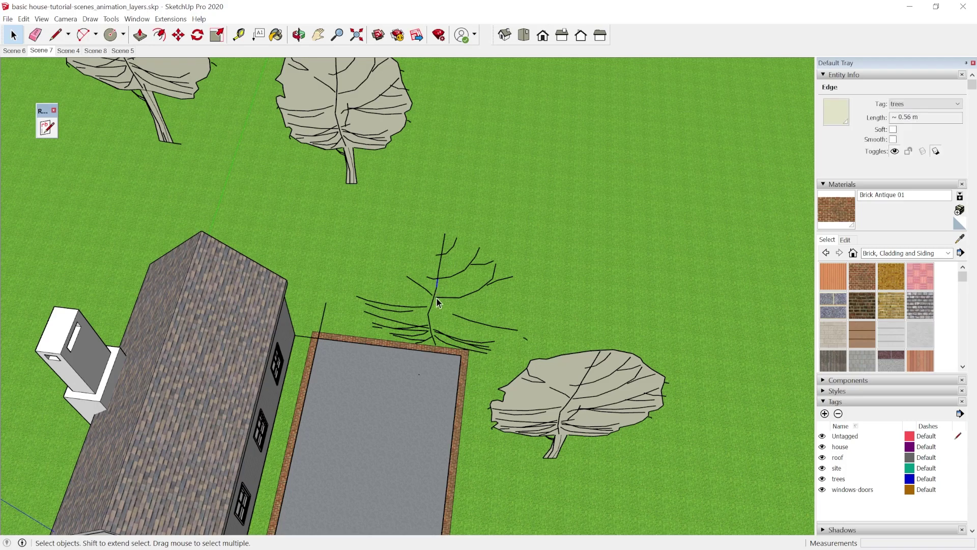
pyautogui.moveTo(438, 298); pyautogui.dragTo(422, 321, button='middle')
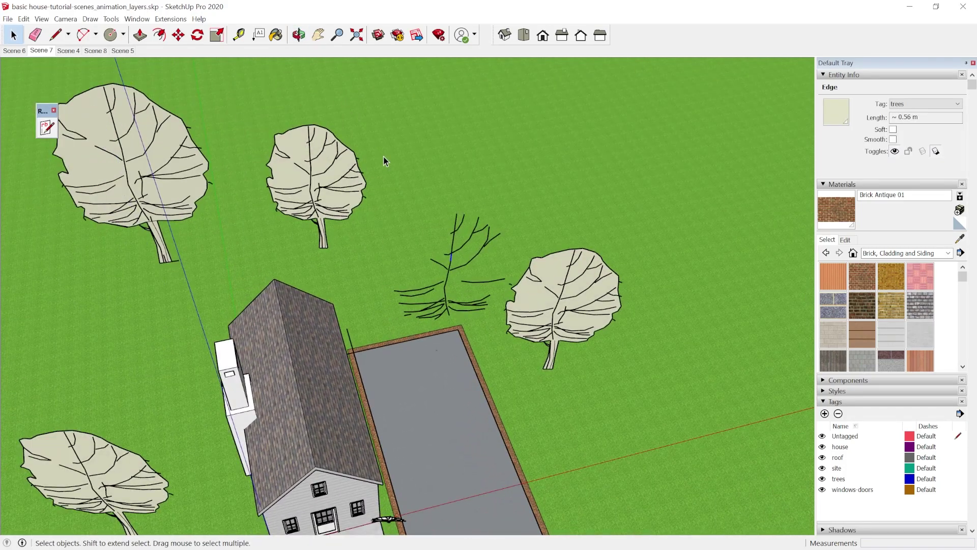
pyautogui.hotkey('ctrl', 'a')
pyautogui.press('Delete')
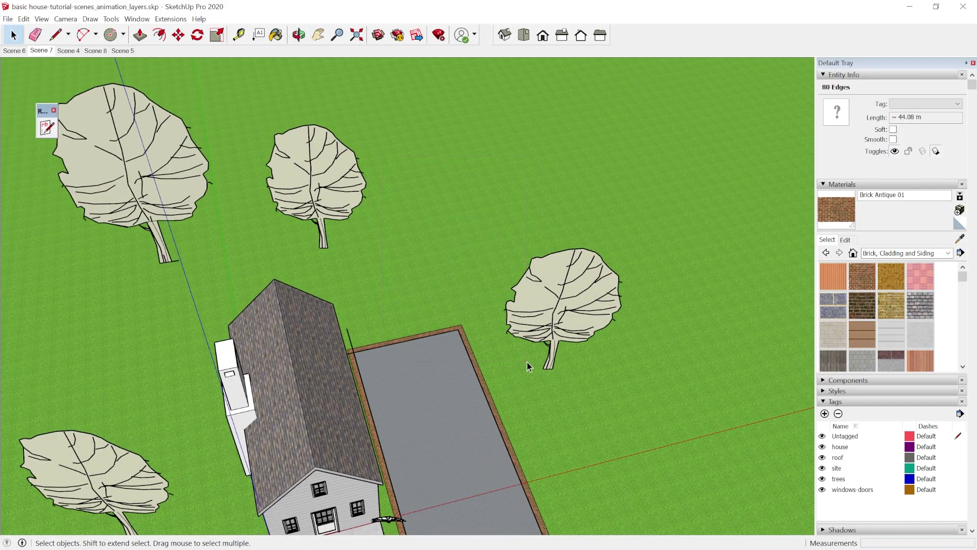
# - Orbit around the lot to an oblique view of the house and driveway
pyautogui.click(513, 262)
pyautogui.scroll(-5, 512, 261)
pyautogui.moveTo(513, 262); pyautogui.dragTo(458, 267, button='middle')
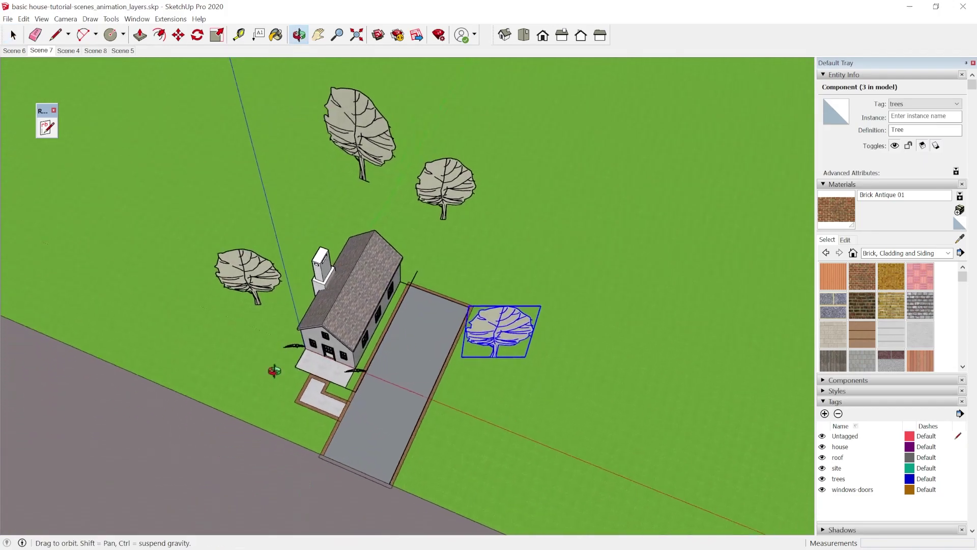
pyautogui.scroll(6, 423, 271)
pyautogui.click(408, 266)
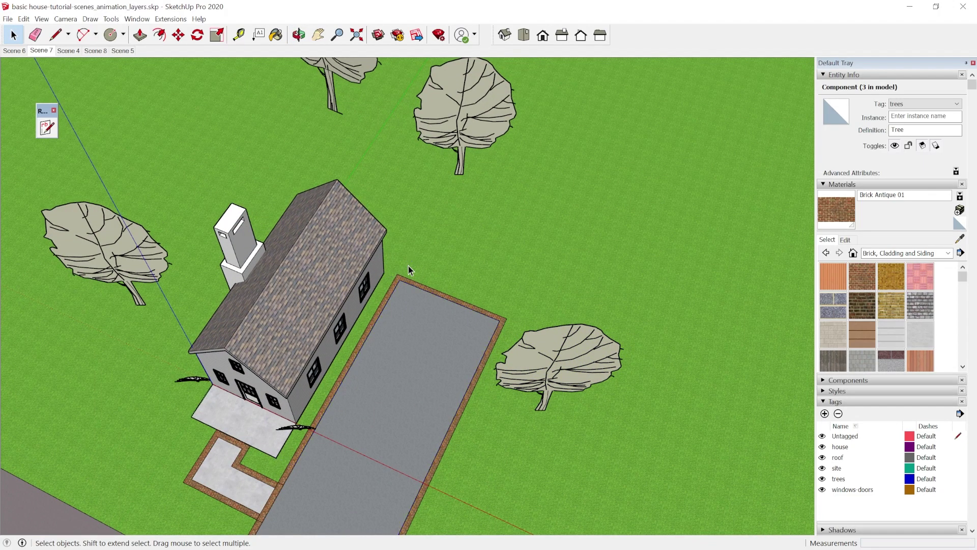
pyautogui.scroll(-3, 508, 206)
pyautogui.moveTo(336, 411); pyautogui.dragTo(480, 364, button='middle')
pyautogui.scroll(4, 270, 326)
pyautogui.scroll(-4, 270, 327)
pyautogui.moveTo(182, 346); pyautogui.dragTo(273, 271, button='middle')
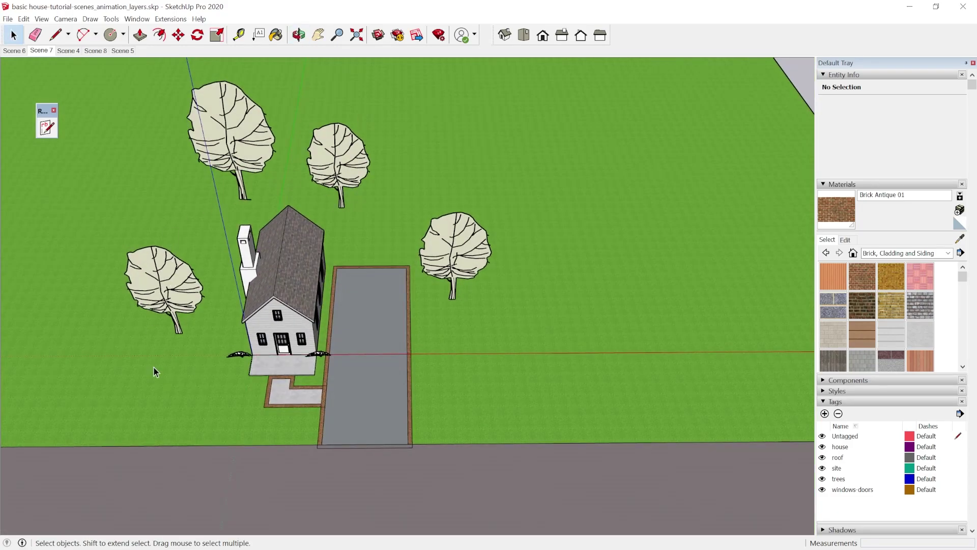
pyautogui.moveTo(154, 367); pyautogui.dragTo(329, 393, button='middle')
# - Select the four trees: left of the house, top, middle and right
pyautogui.click(189, 222)
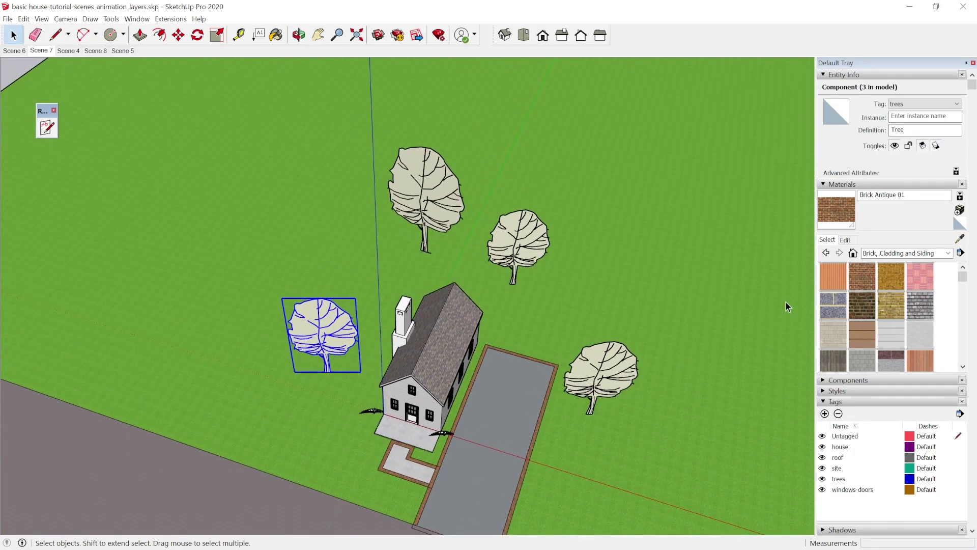
pyautogui.keyDown('shift'); pyautogui.click(427, 202); pyautogui.keyUp('shift')
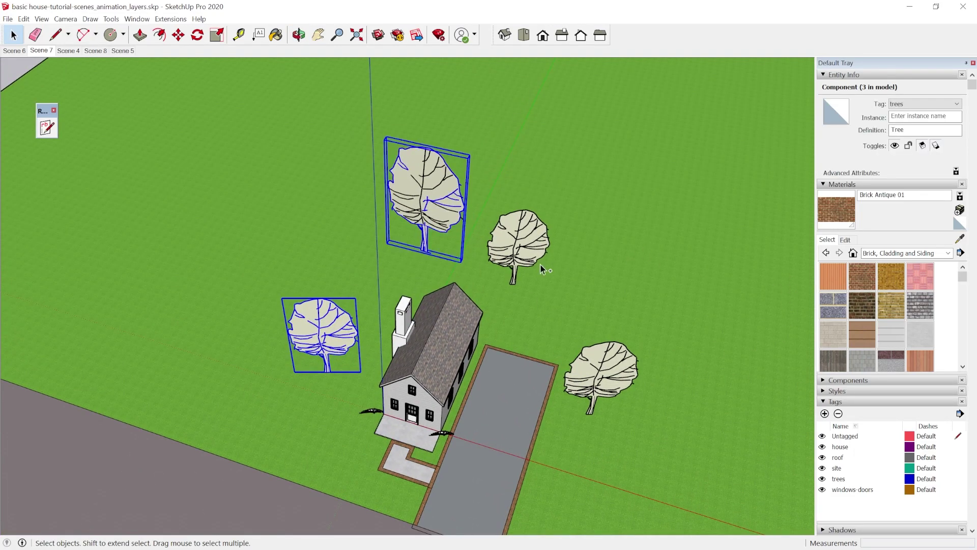
pyautogui.keyDown('shift'); pyautogui.click(508, 255); pyautogui.keyUp('shift')
pyautogui.keyDown('shift'); pyautogui.click(612, 390); pyautogui.keyUp('shift')
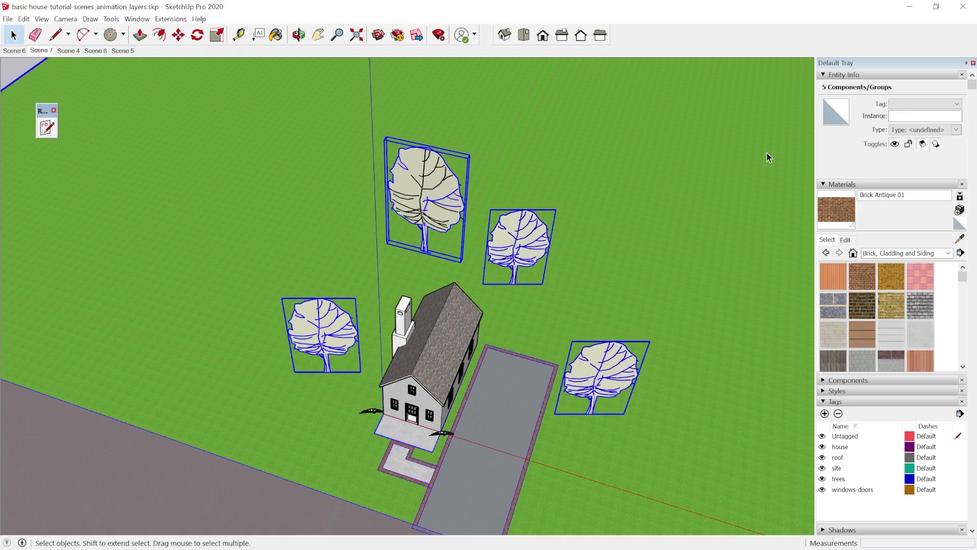
# - Add a new tag Tag1, then hide and reshow the trees tag
pyautogui.click(824, 413)
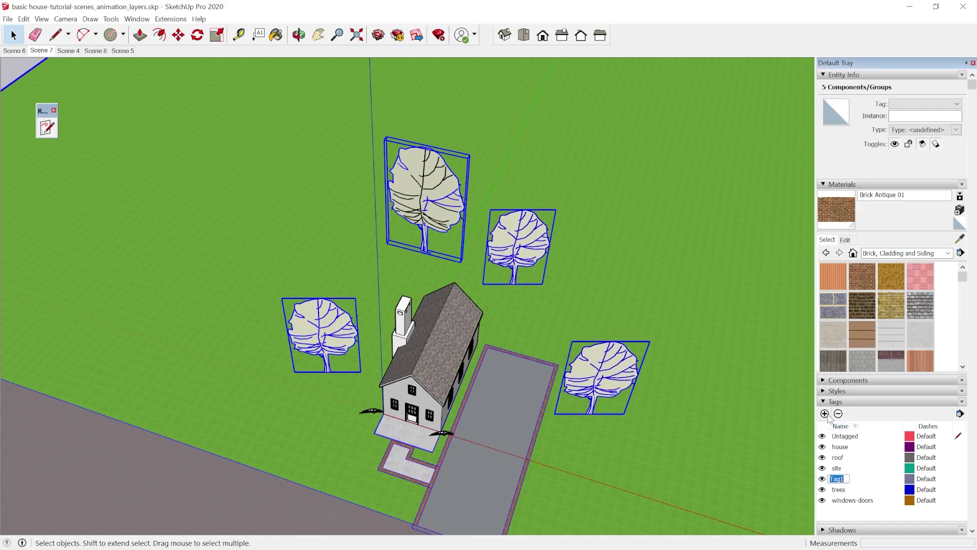
pyautogui.click(843, 490)
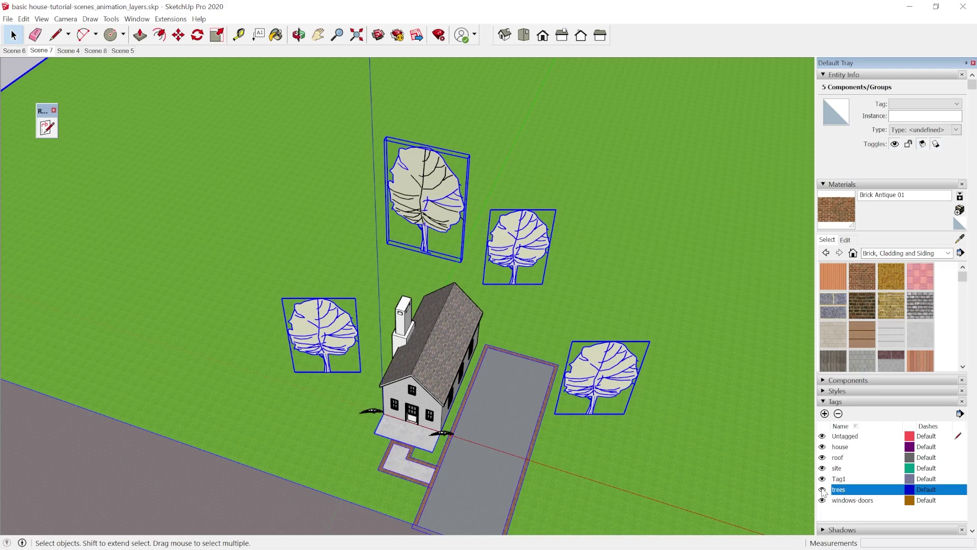
pyautogui.click(822, 489)
pyautogui.click(822, 489)
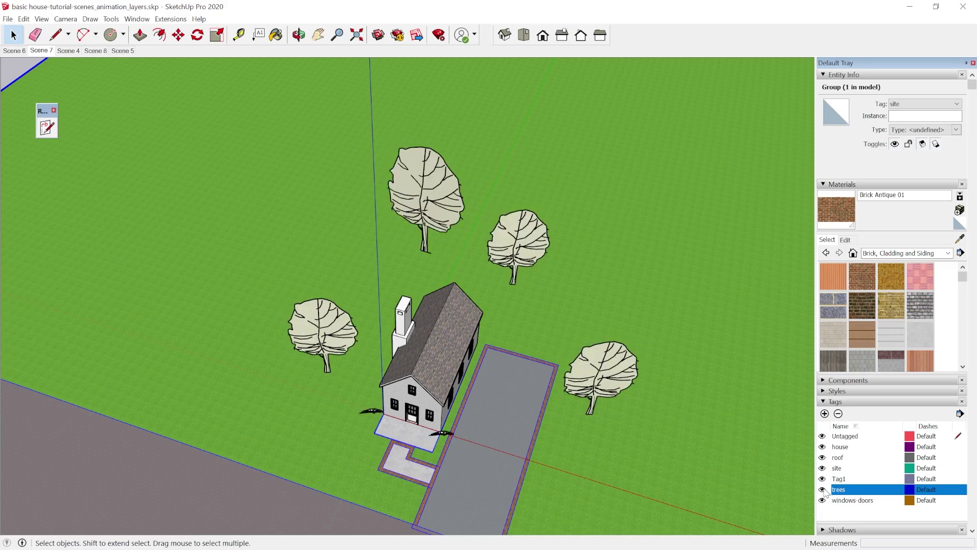
pyautogui.click(464, 218)
pyautogui.click(468, 224)
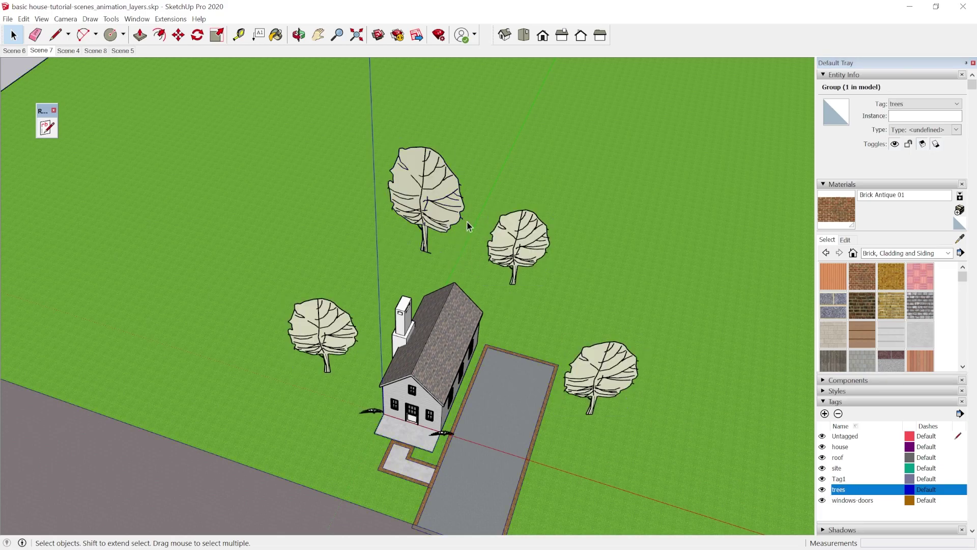
# - Ctrl-copy the tree left of the house onto the lawn
pyautogui.scroll(-3, 414, 292)
pyautogui.click(399, 292)
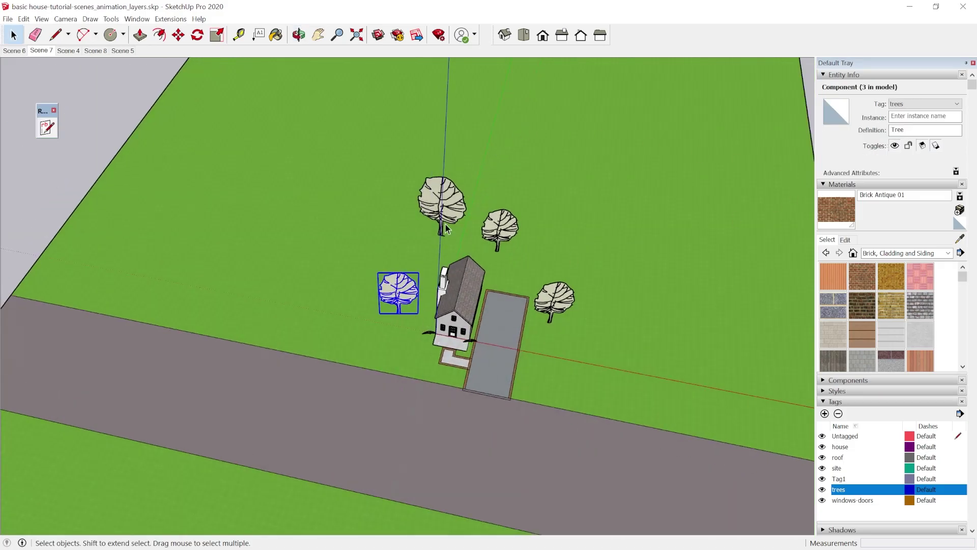
pyautogui.moveTo(400, 293); pyautogui.dragTo(442, 300, button='middle')
pyautogui.press('m')
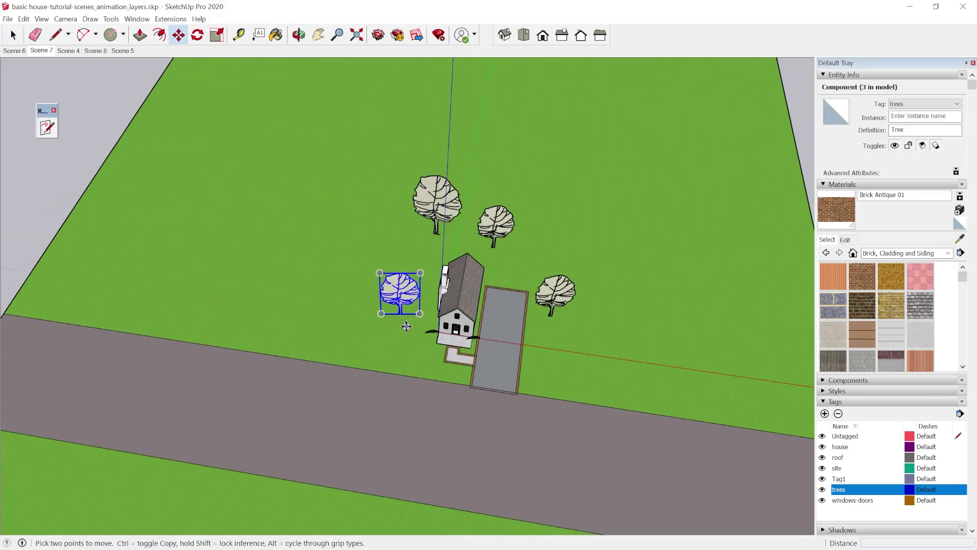
pyautogui.click(407, 289)
pyautogui.scroll(2, 392, 307)
pyautogui.press('ctrl')
pyautogui.click(375, 328)
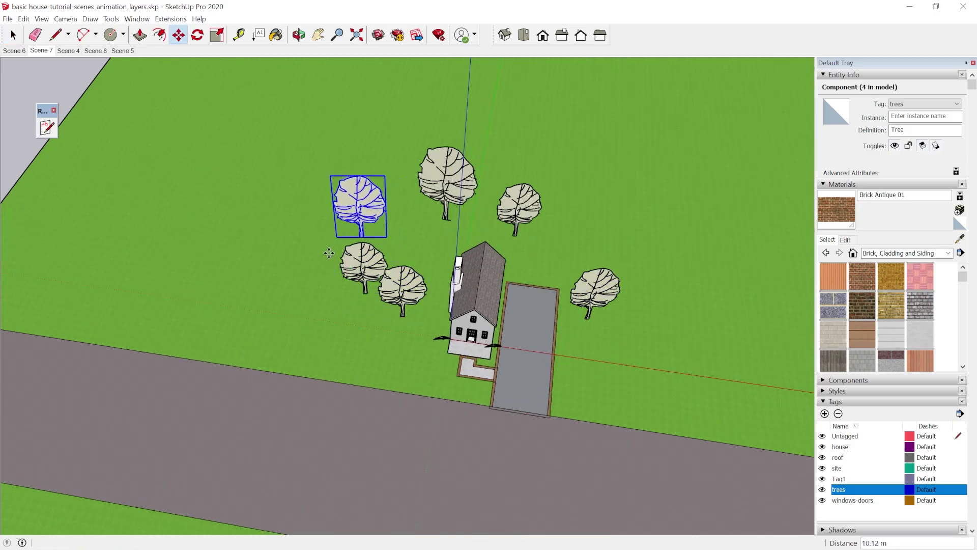
pyautogui.press('ctrl')
pyautogui.click(337, 237)
pyautogui.click(321, 264)
# - Place another tree copy to the left of the house
pyautogui.moveTo(322, 264); pyautogui.dragTo(317, 369, button='middle')
pyautogui.click(344, 312)
pyautogui.moveTo(363, 333); pyautogui.dragTo(222, 428, button='middle')
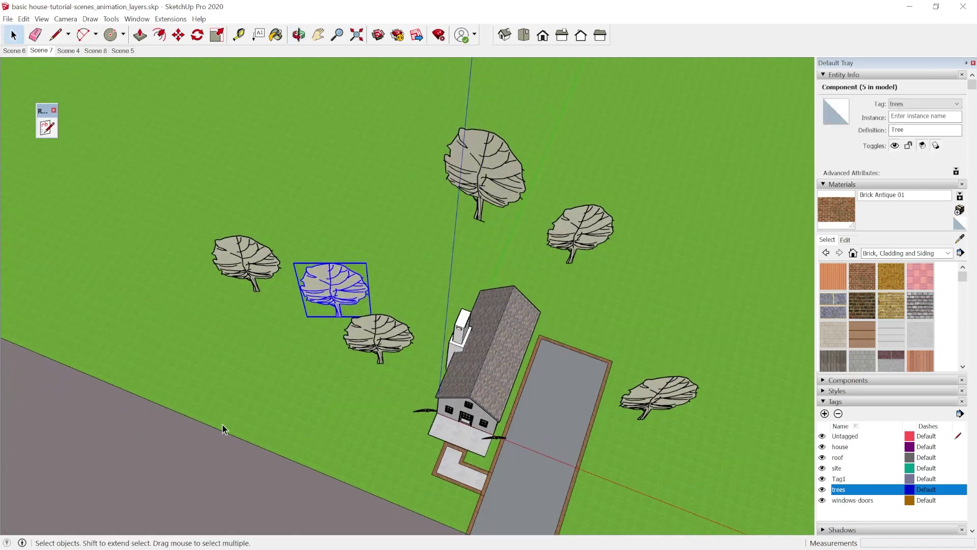
pyautogui.click(241, 388)
pyautogui.press('ctrl')
pyautogui.moveTo(272, 299); pyautogui.dragTo(355, 411, button='middle')
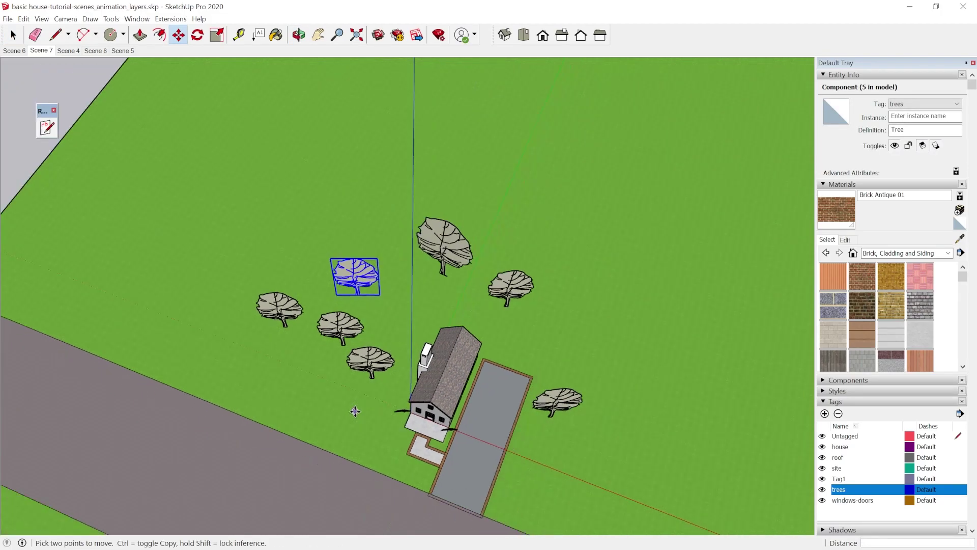
# - Copy the topmost tree to a new spot on the lawn
pyautogui.moveTo(290, 368); pyautogui.dragTo(418, 249, button='middle')
pyautogui.click(419, 247)
pyautogui.scroll(2, 417, 269)
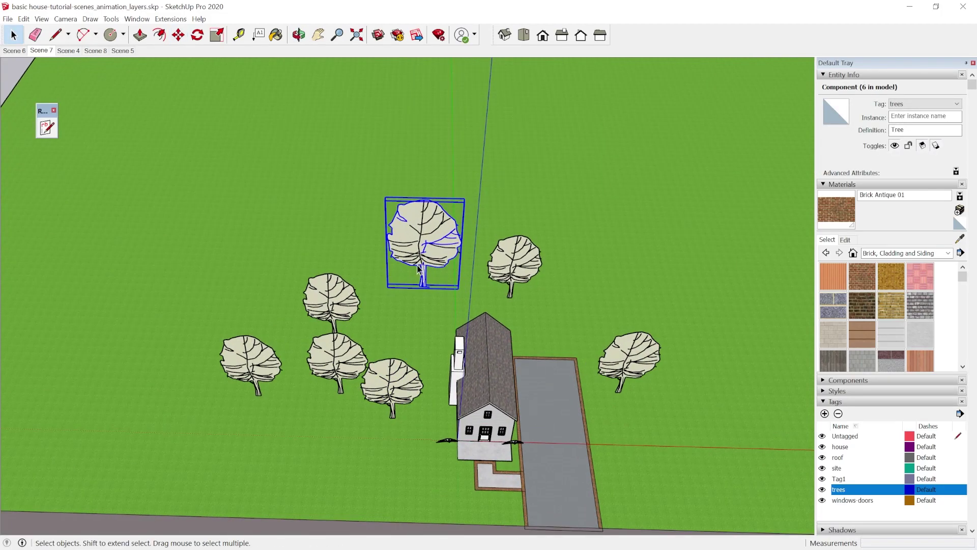
pyautogui.click(419, 294)
pyautogui.press('ctrl')
pyautogui.click(397, 338)
pyautogui.scroll(-3, 397, 338)
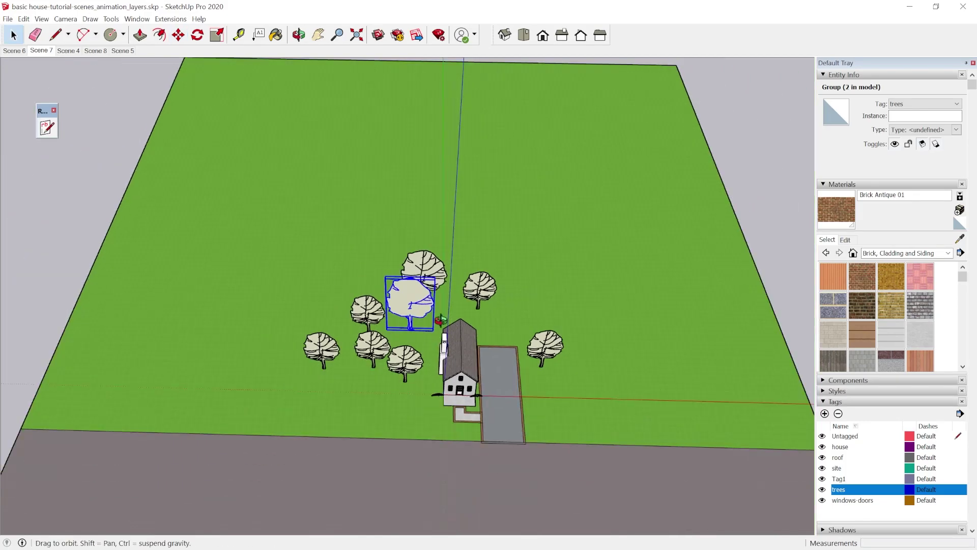
pyautogui.moveTo(397, 338); pyautogui.dragTo(509, 326, button='middle')
pyautogui.scroll(3, 356, 325)
pyautogui.scroll(-3, 517, 317)
pyautogui.scroll(2, 513, 328)
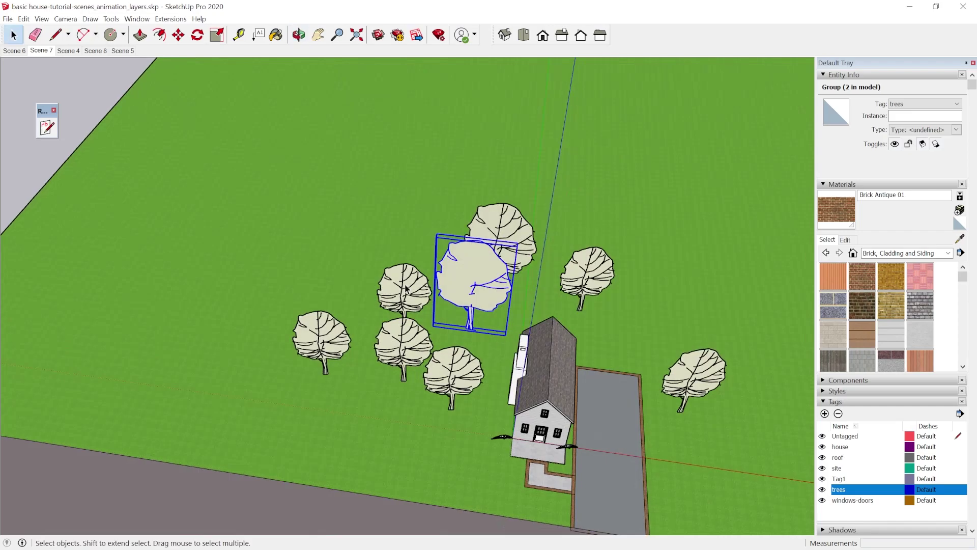
# - Add the left tree to the selection and copy the five-tree cluster across the lot
pyautogui.keyDown('shift'); pyautogui.click(331, 346); pyautogui.keyUp('shift')
pyautogui.scroll(-3, 331, 346)
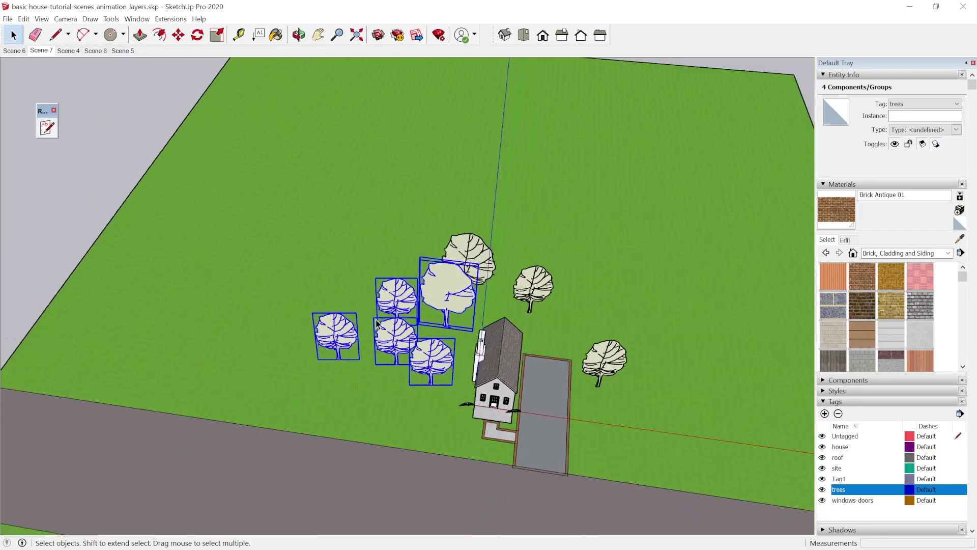
pyautogui.scroll(2, 398, 359)
pyautogui.press('ctrl')
pyautogui.click(423, 420)
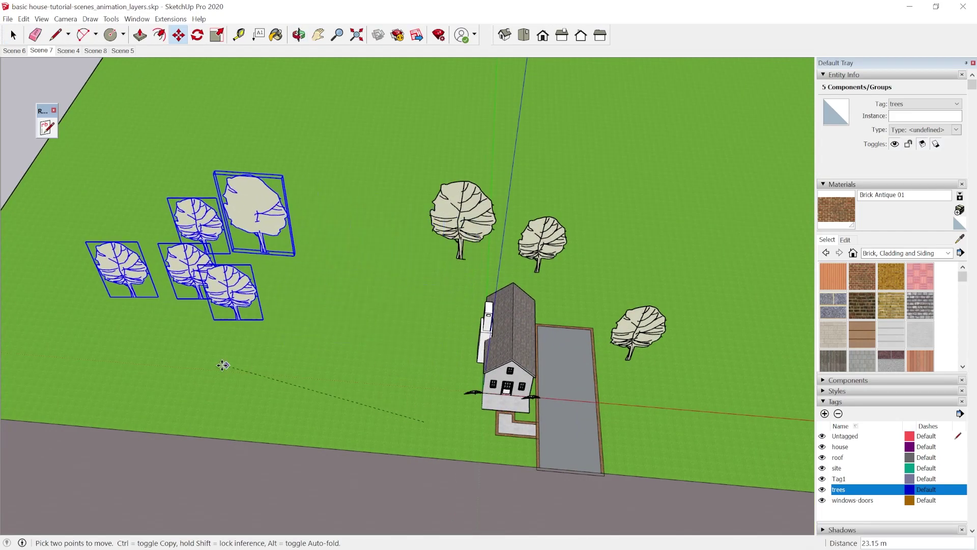
pyautogui.click(261, 387)
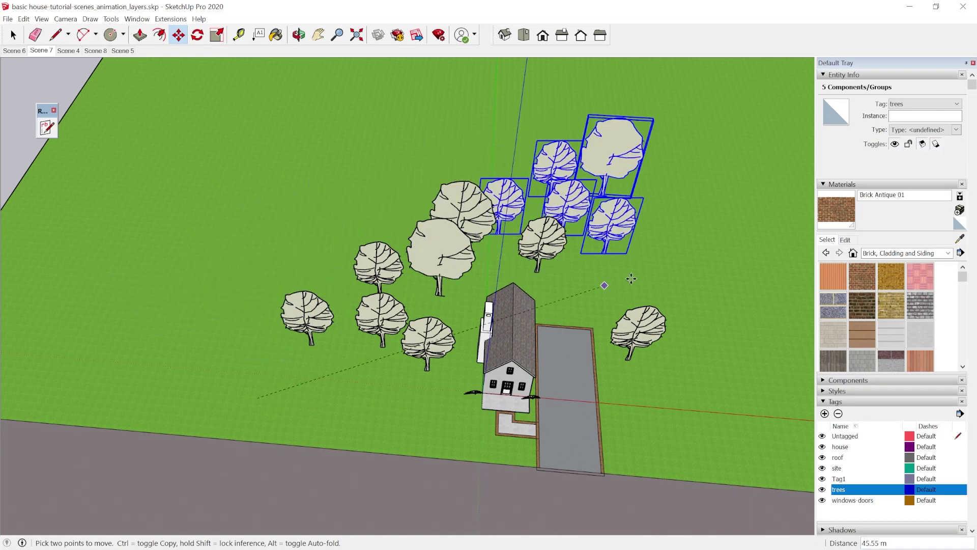
pyautogui.scroll(-3, 704, 330)
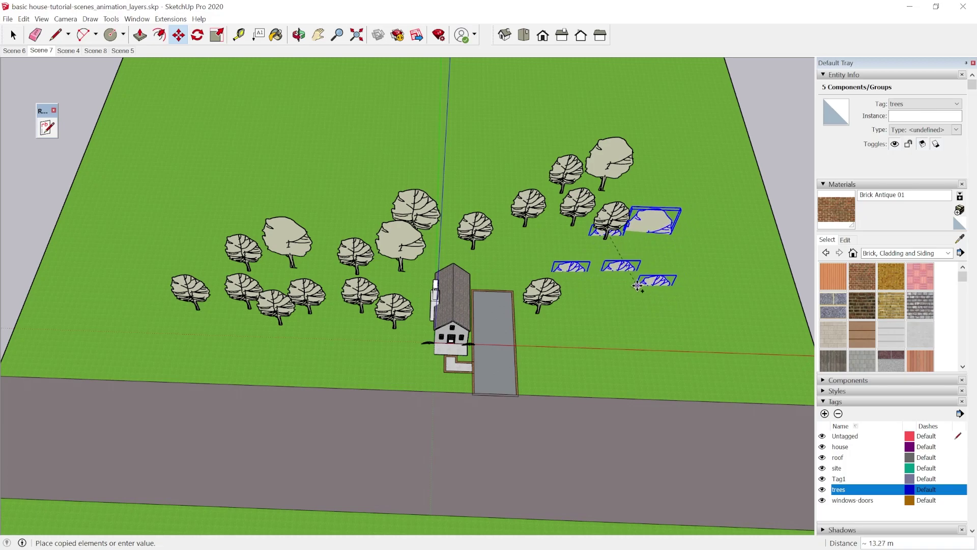
pyautogui.press('Escape')
# - Copy the five-tree cluster again to the upper left of the house
pyautogui.click(651, 246)
pyautogui.press('Escape')
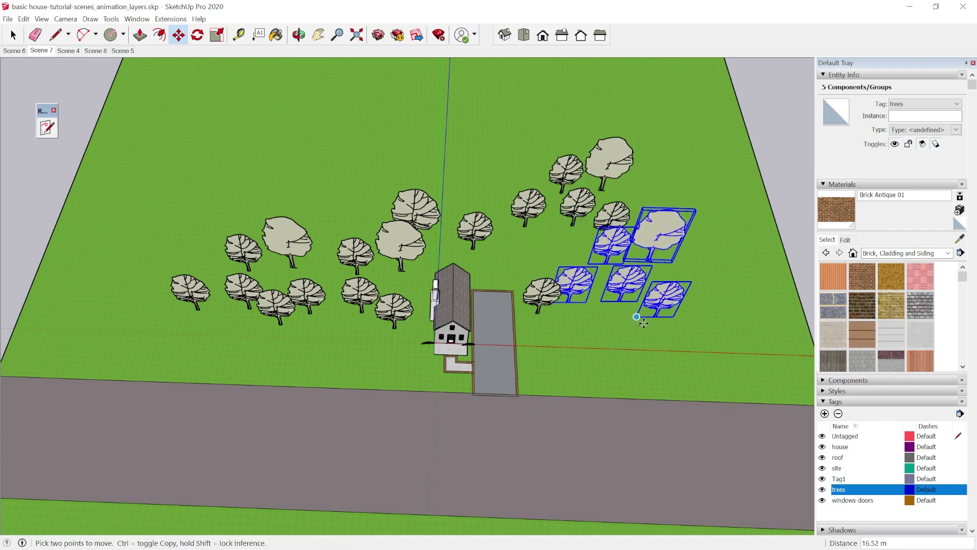
pyautogui.click(637, 312)
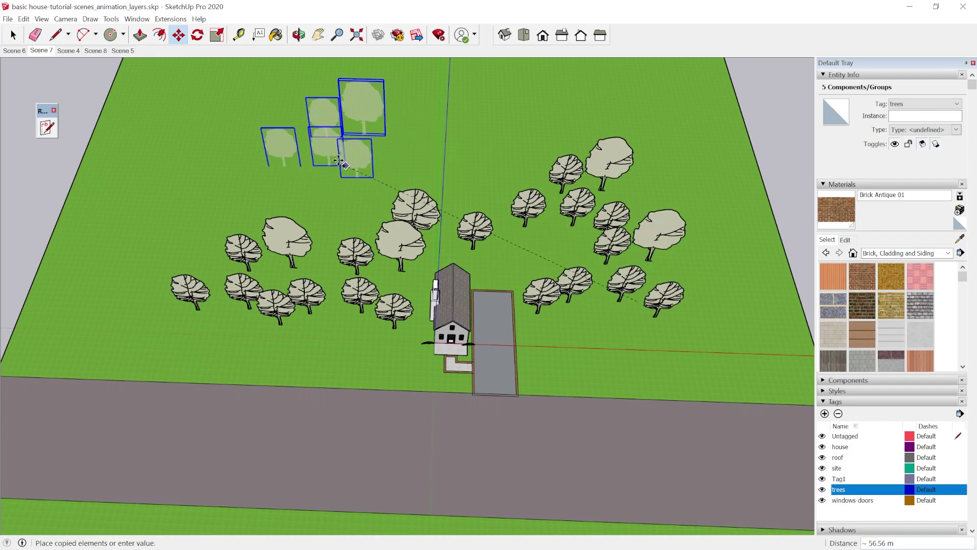
pyautogui.click(374, 197)
pyautogui.press('space')
pyautogui.scroll(3, 670, 311)
# - Frame an eye-level front view of the house and driveway, and add it as Scene 9
pyautogui.moveTo(671, 311); pyautogui.dragTo(458, 295, button='middle')
pyautogui.scroll(3, 357, 285)
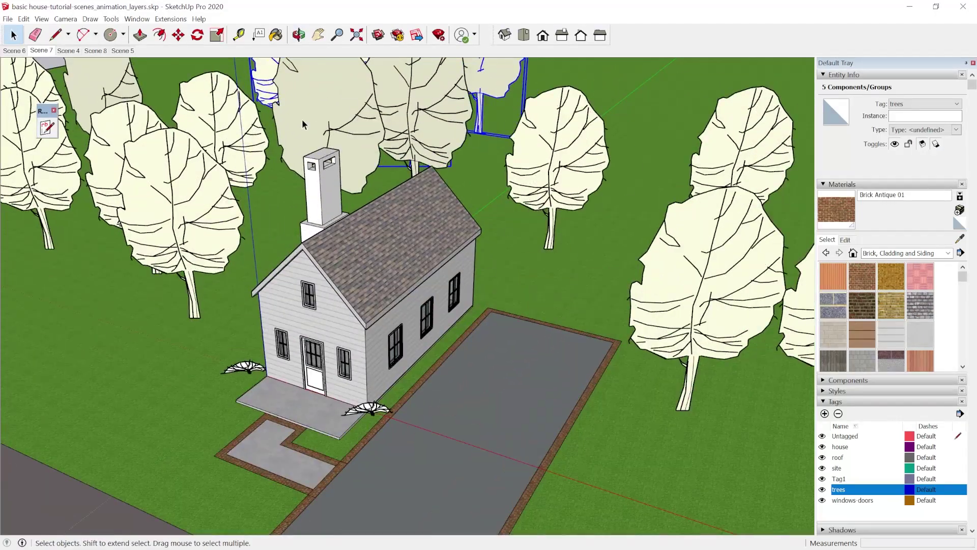
pyautogui.moveTo(356, 284); pyautogui.dragTo(298, 328, button='middle')
pyautogui.scroll(1, 334, 285)
pyautogui.scroll(2, 298, 328)
pyautogui.scroll(-2, 298, 328)
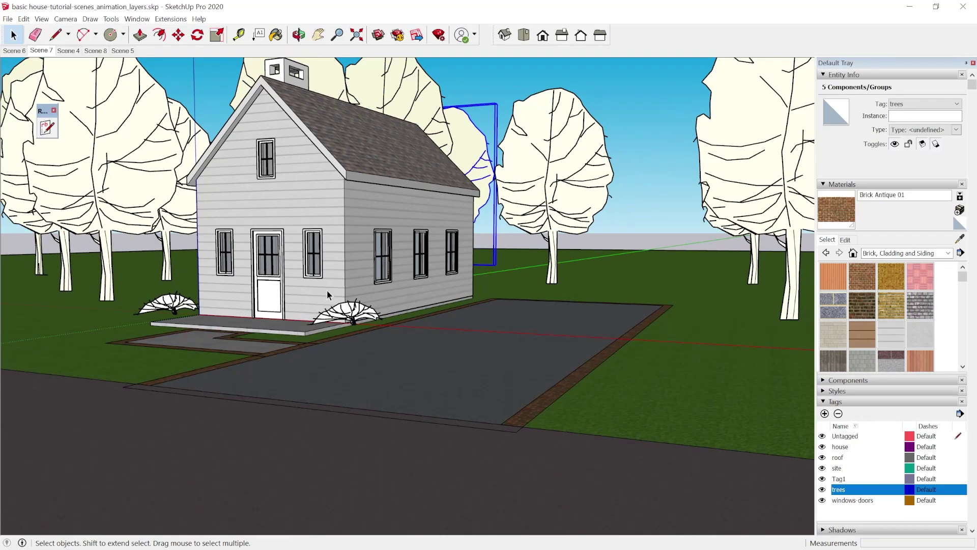
pyautogui.moveTo(328, 294); pyautogui.dragTo(312, 260, button='middle')
pyautogui.scroll(3, 312, 259)
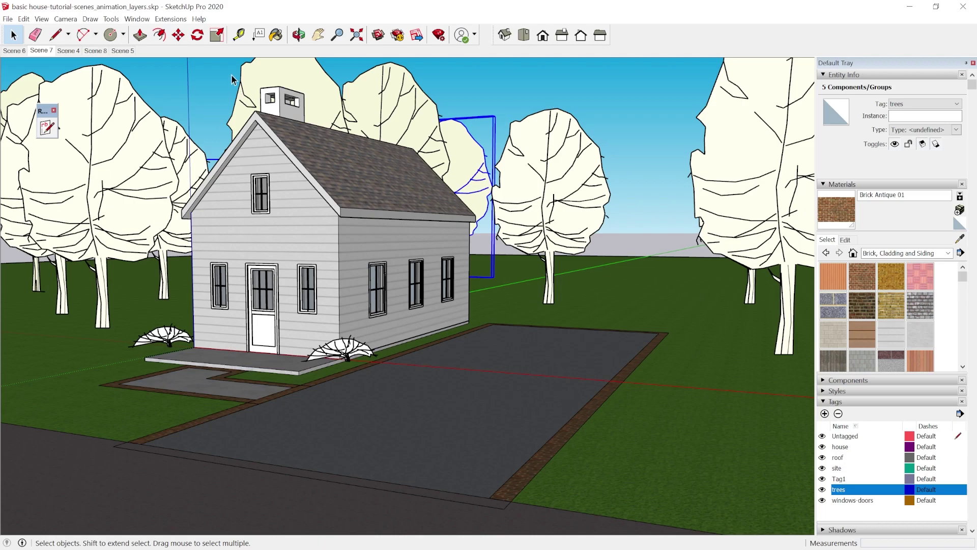
pyautogui.click(64, 82)
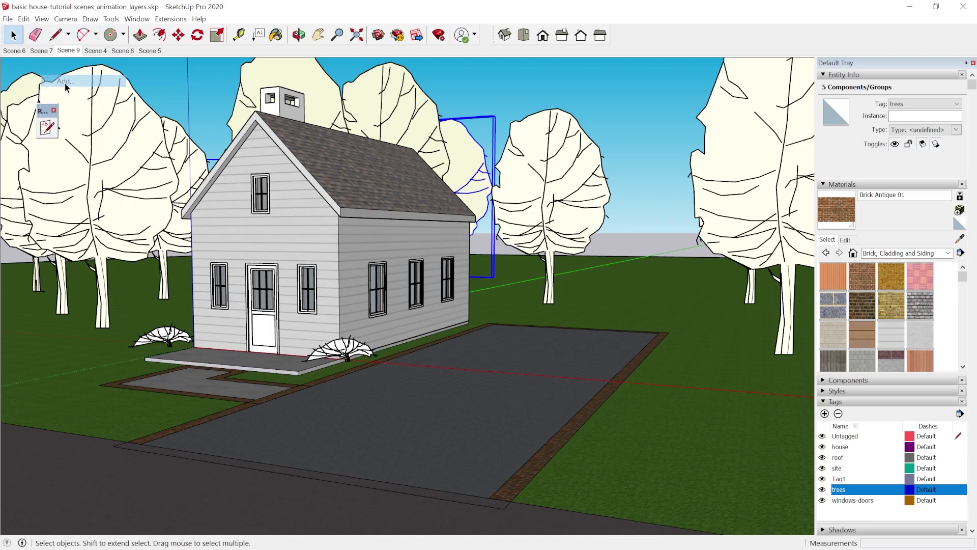
# - From an aerial view, pick a start point to Ctrl-copy the five trees, then return to Scene 9
pyautogui.scroll(-2, 545, 166)
pyautogui.moveTo(545, 166); pyautogui.dragTo(439, 235, button='middle')
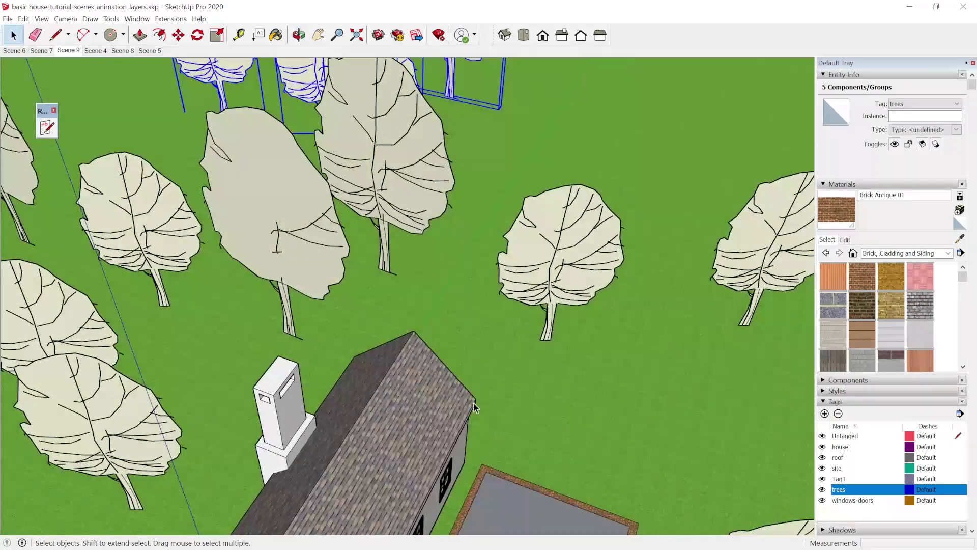
pyautogui.scroll(-5, 439, 235)
pyautogui.scroll(2, 448, 224)
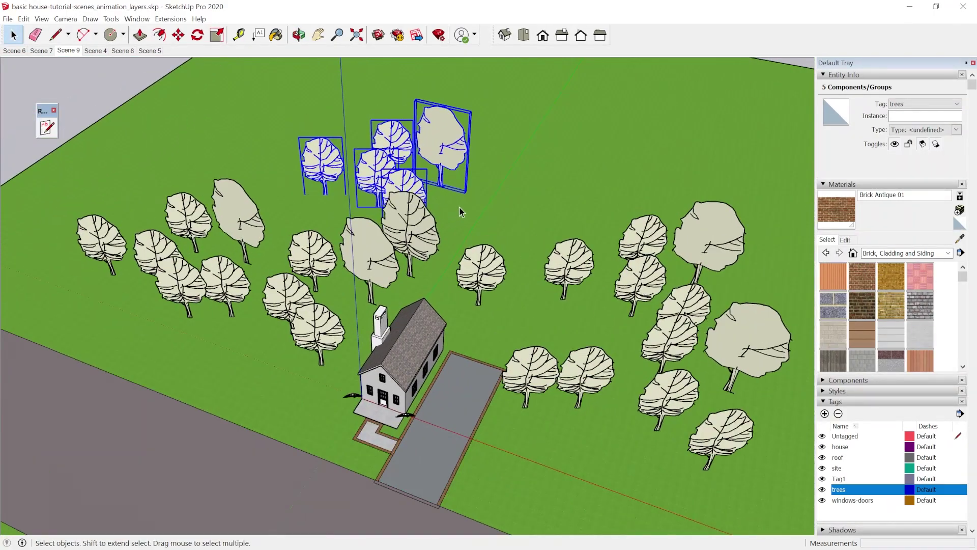
pyautogui.press('ctrl')
pyautogui.click(484, 158)
pyautogui.scroll(3, 494, 272)
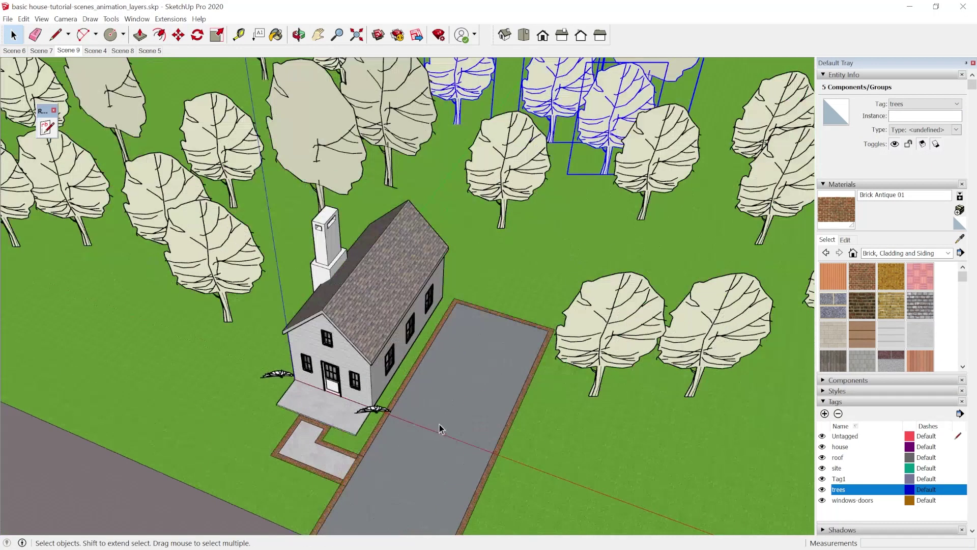
pyautogui.moveTo(494, 271); pyautogui.dragTo(491, 244, button='middle')
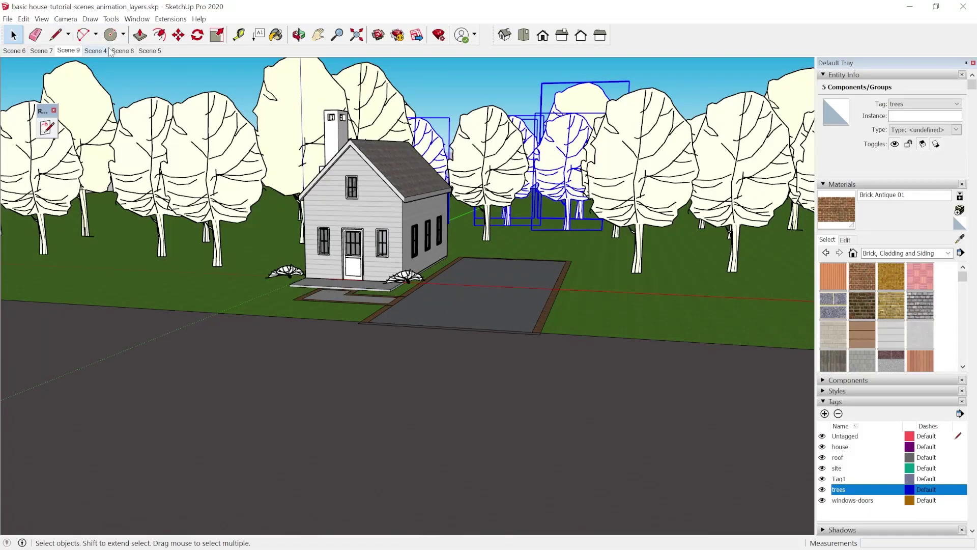
pyautogui.click(68, 51)
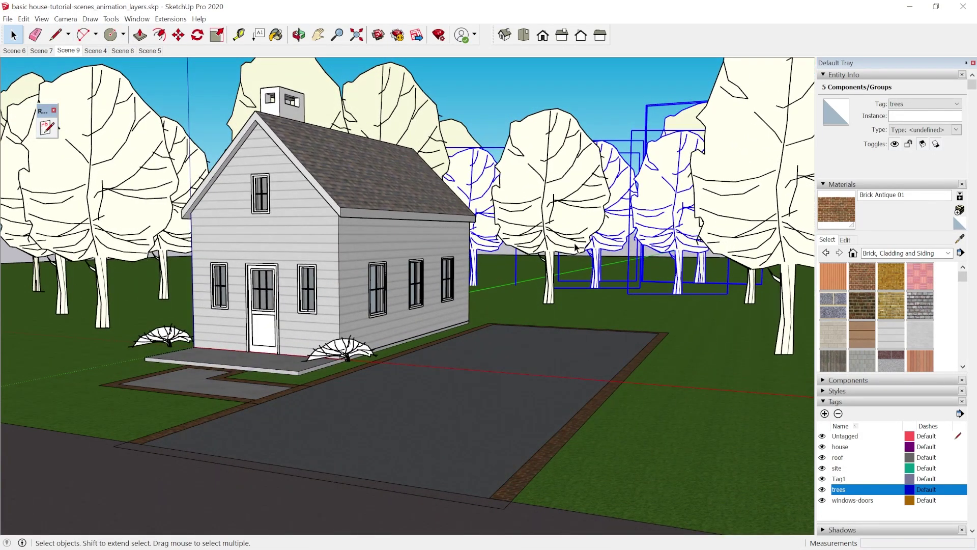
# - Deselect the trees by clicking empty sky
pyautogui.click(221, 138)
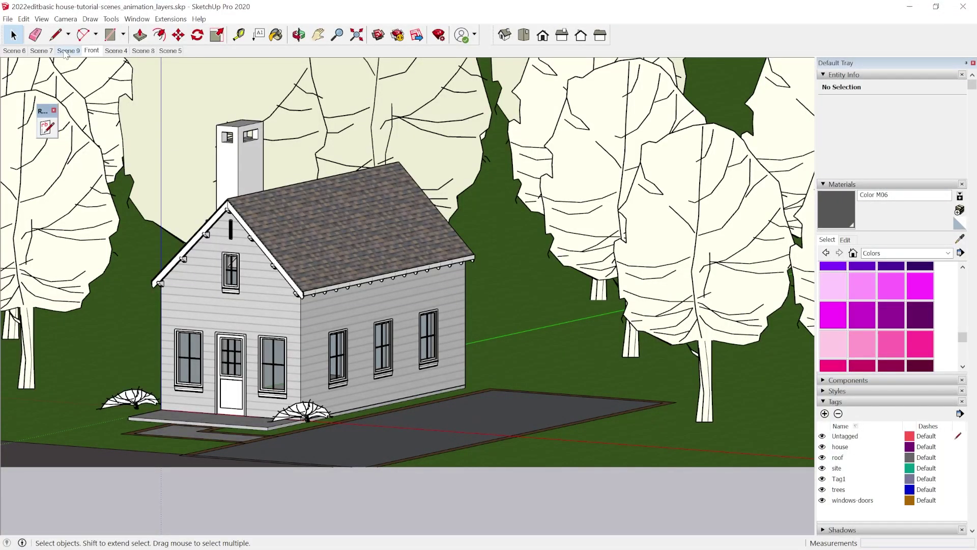
# - Show Scene 9's eye-level view of the detailed house and open its context menu
pyautogui.click(67, 50)
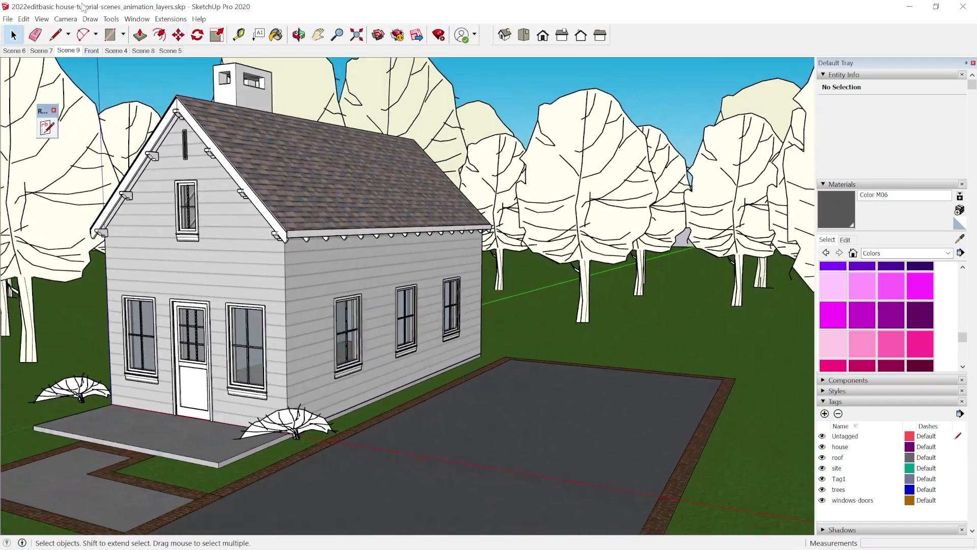
pyautogui.rightClick(69, 55)
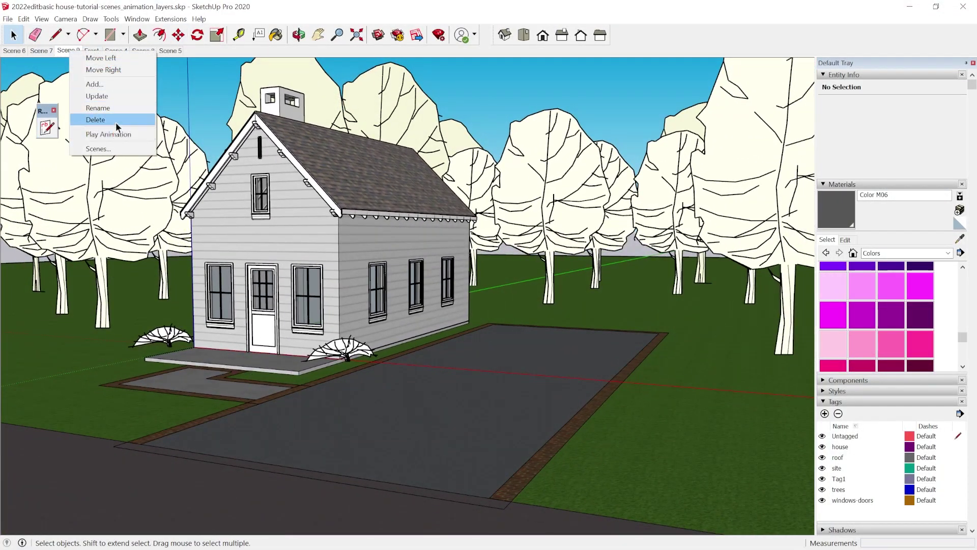